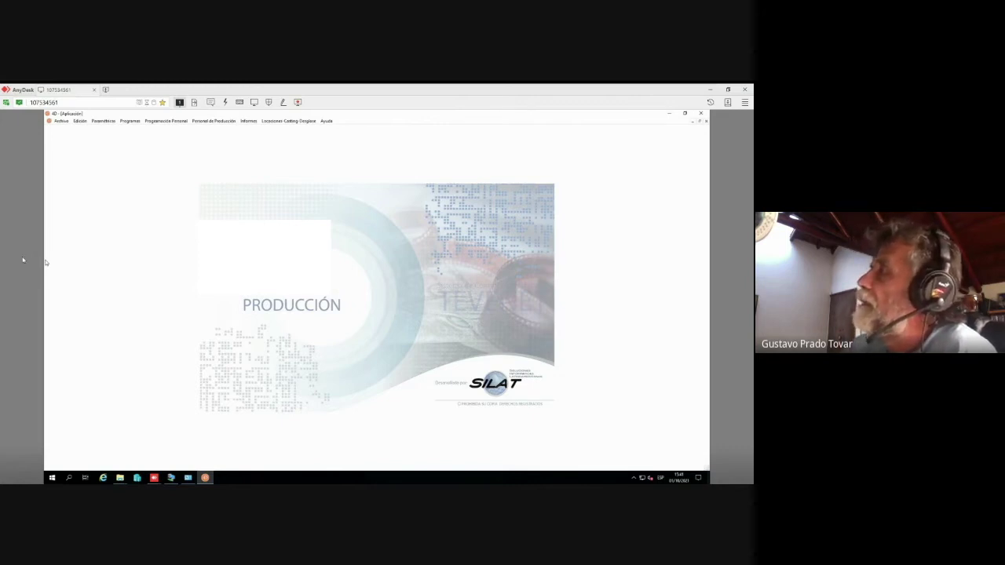
left_click(62, 123)
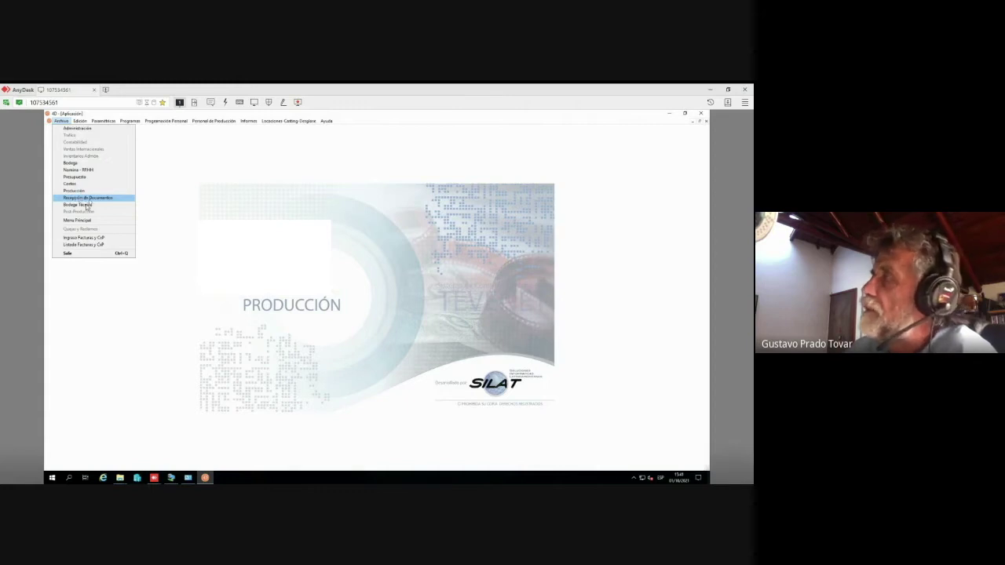
left_click(186, 175)
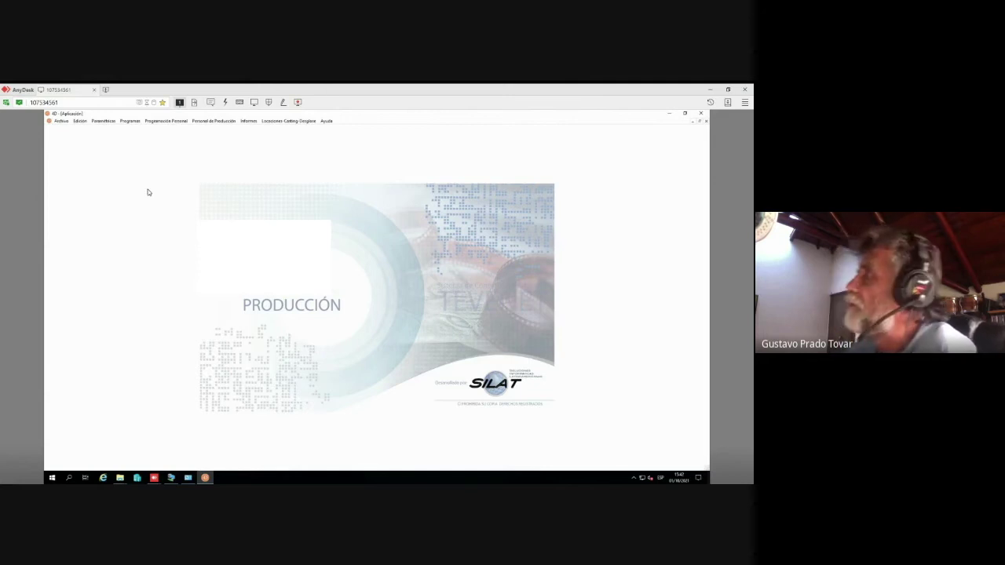
Open the Empleados - Técnicos list, sort it by Cargo and look through the staff down to the directors
left_click(214, 122)
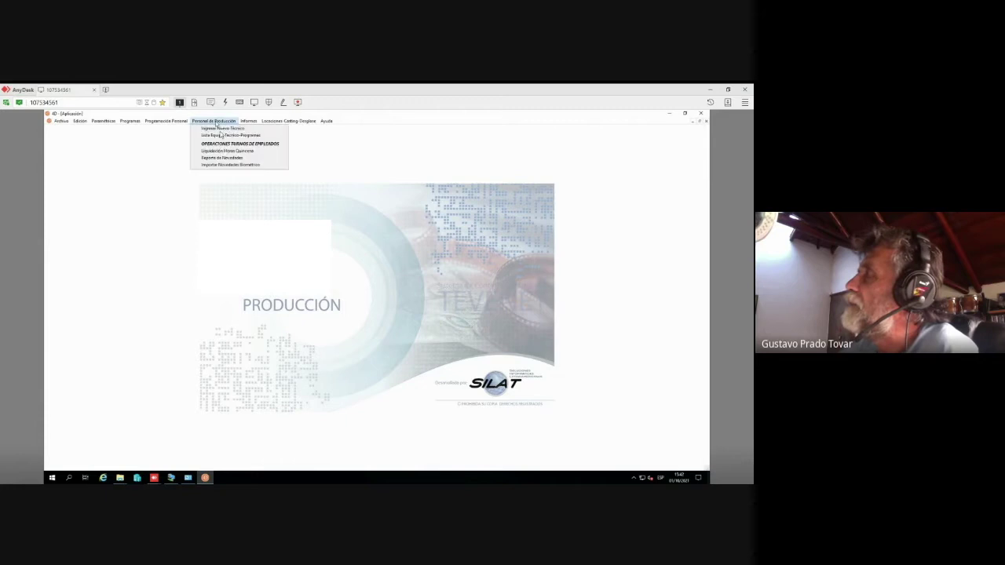
left_click(222, 135)
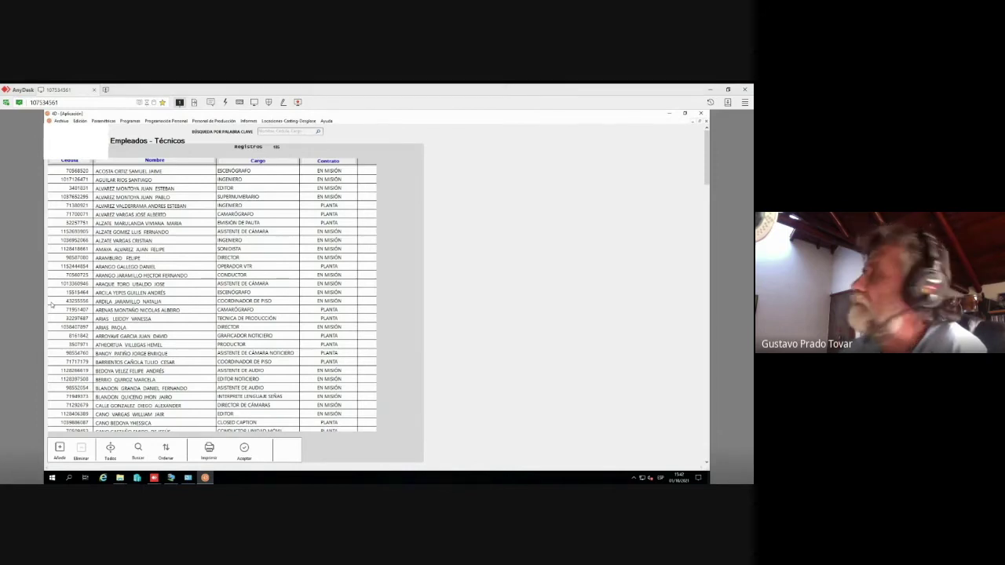
left_click(248, 162)
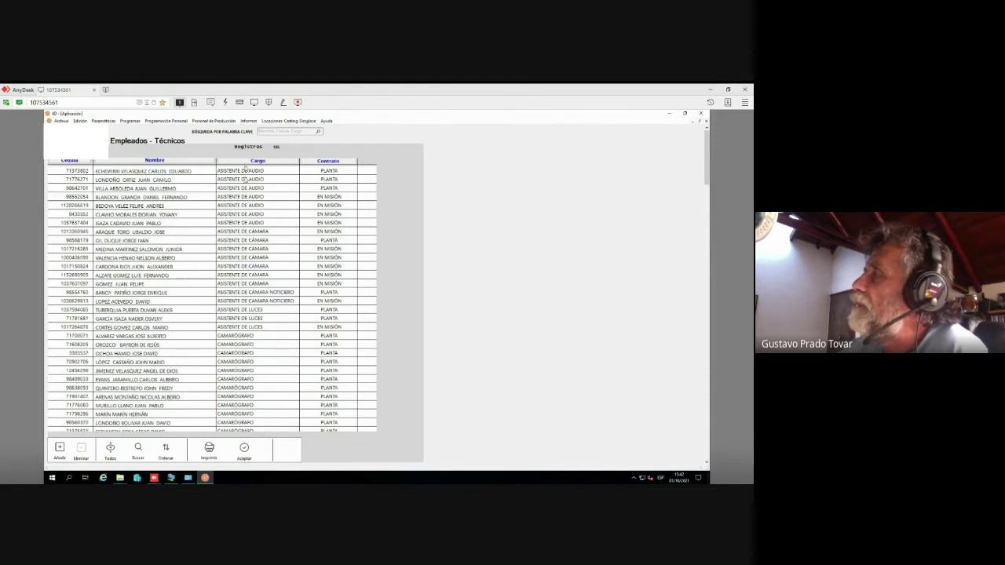
scroll(237, 369, "down", 3)
scroll(237, 368, "down", 10)
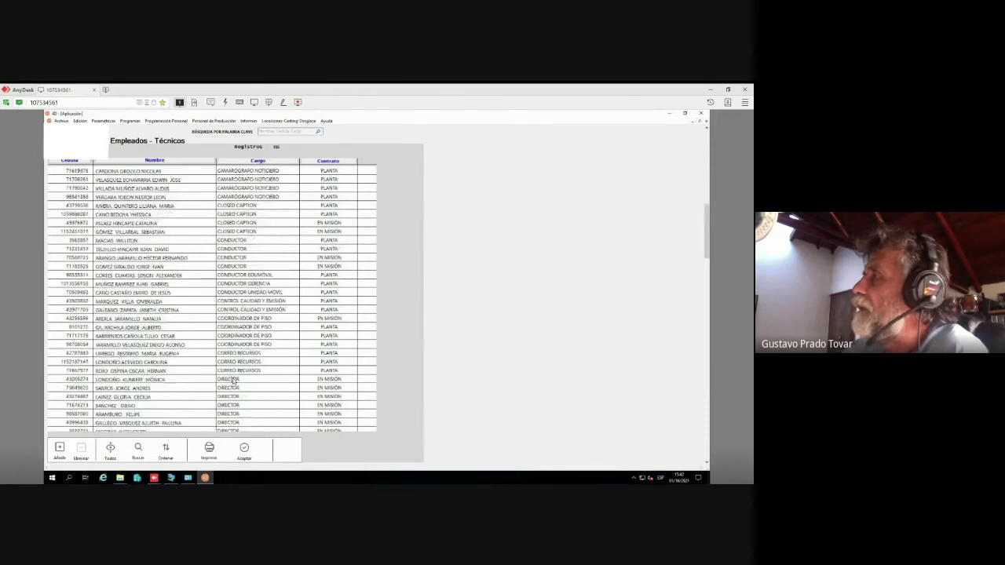
scroll(237, 353, "down", 3)
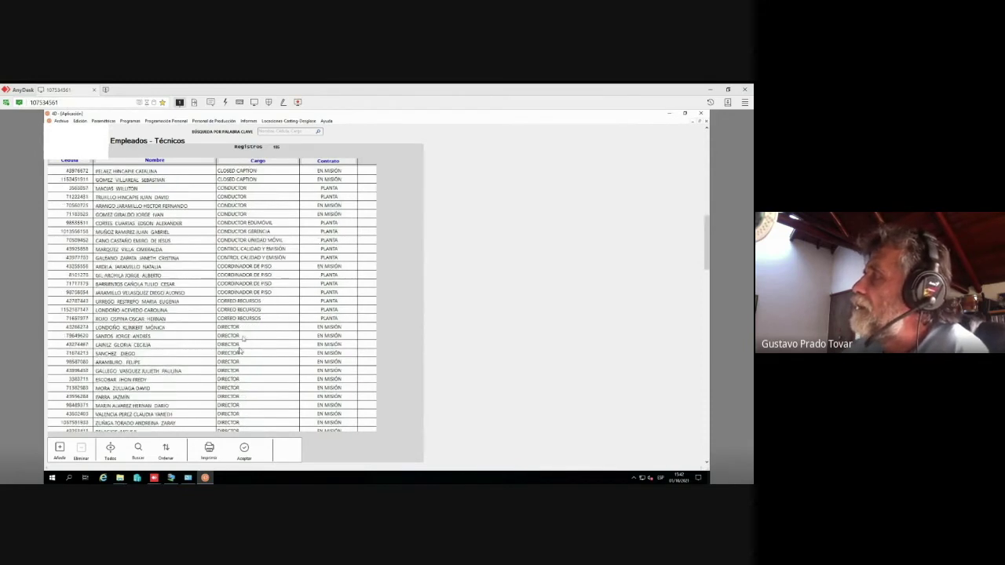
scroll(235, 358, "down", 10)
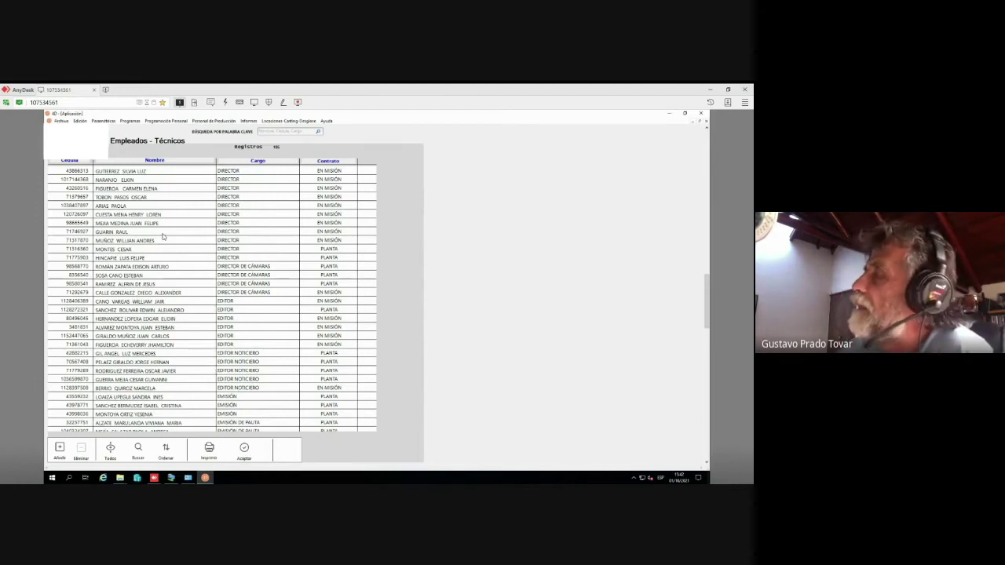
Review a director's employee record and several following records, return to the technical staff list and close it
double_click(118, 188)
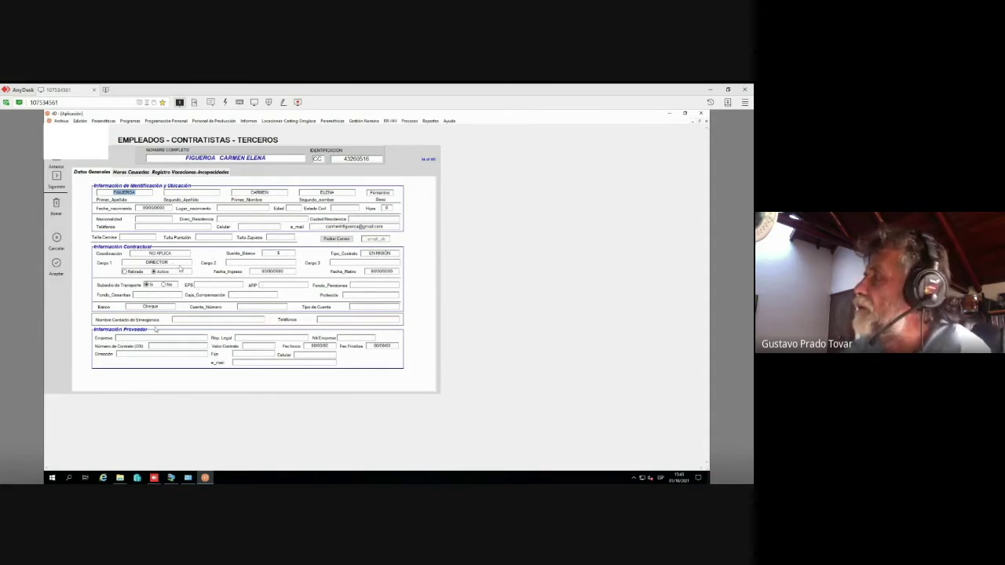
left_click(58, 178)
left_click(58, 177)
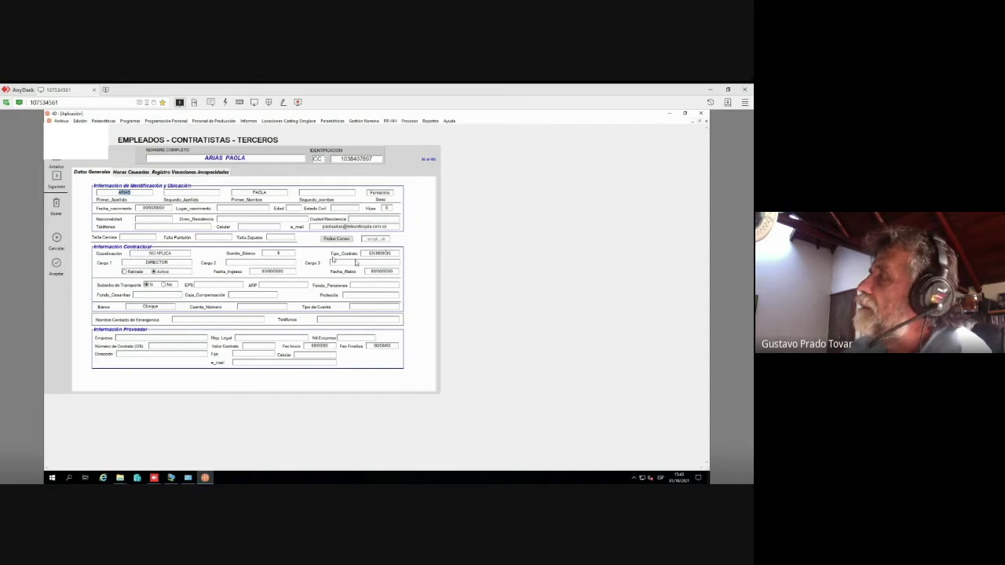
left_click(58, 175)
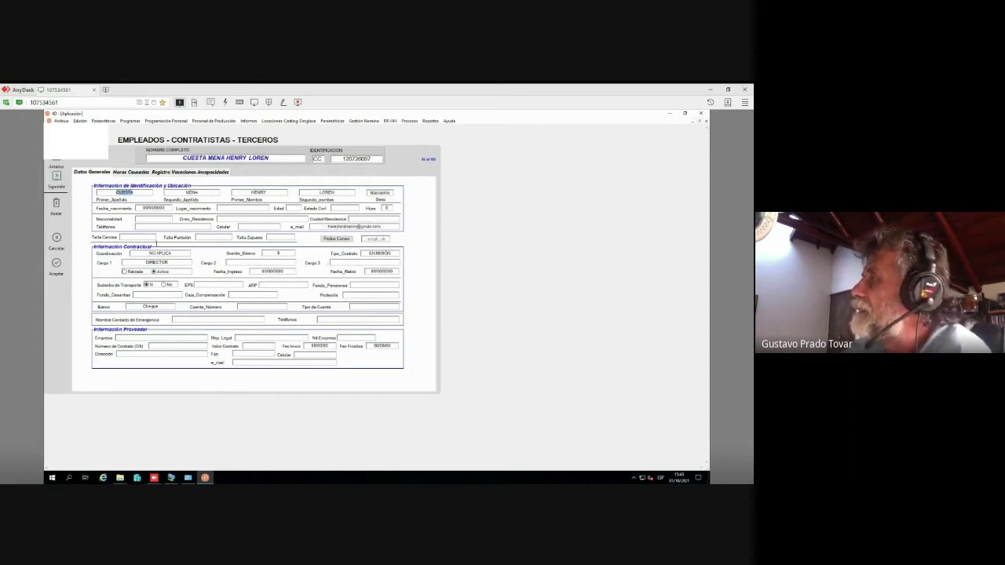
left_click(56, 176)
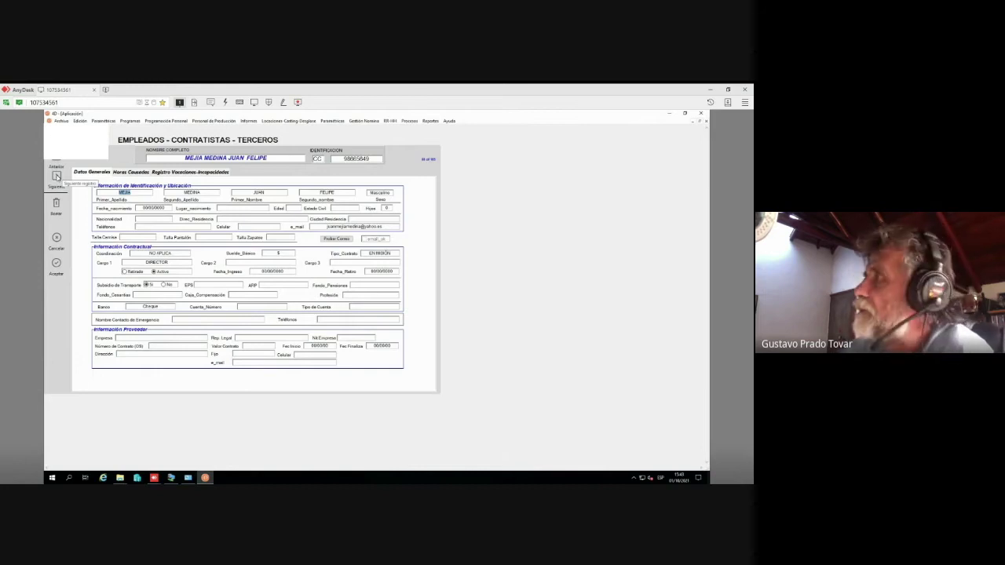
left_click(56, 265)
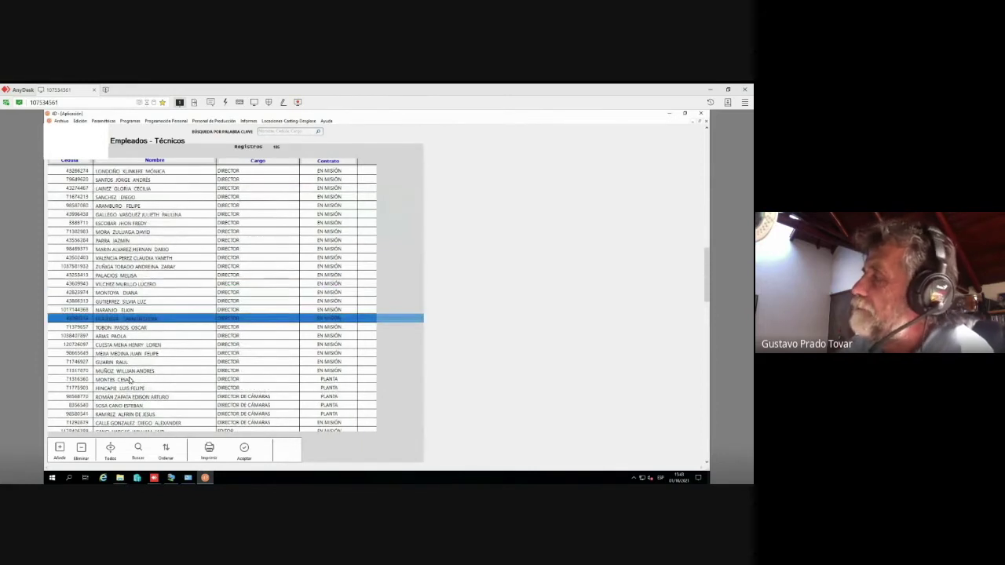
scroll(130, 380, "up", 6)
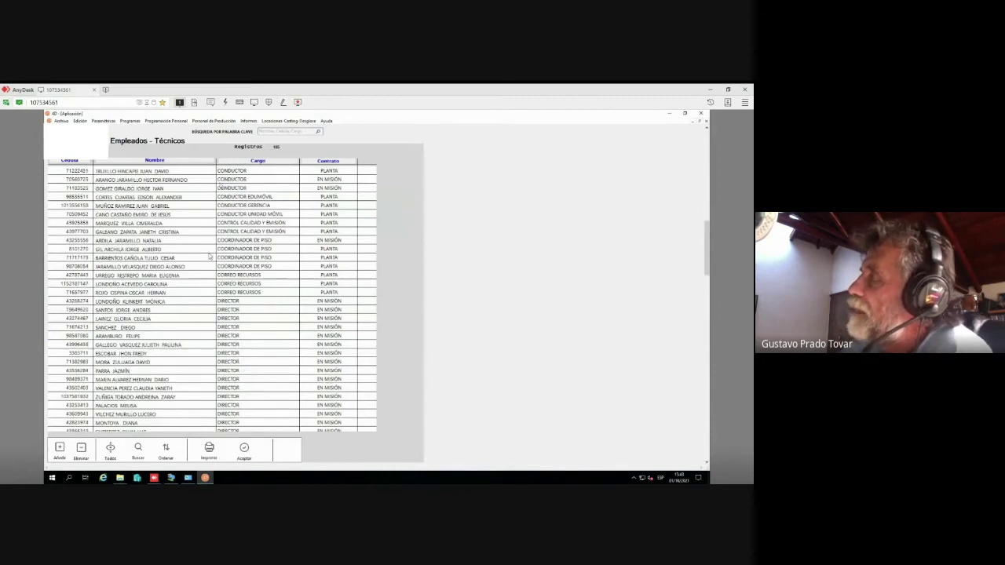
left_click(246, 449)
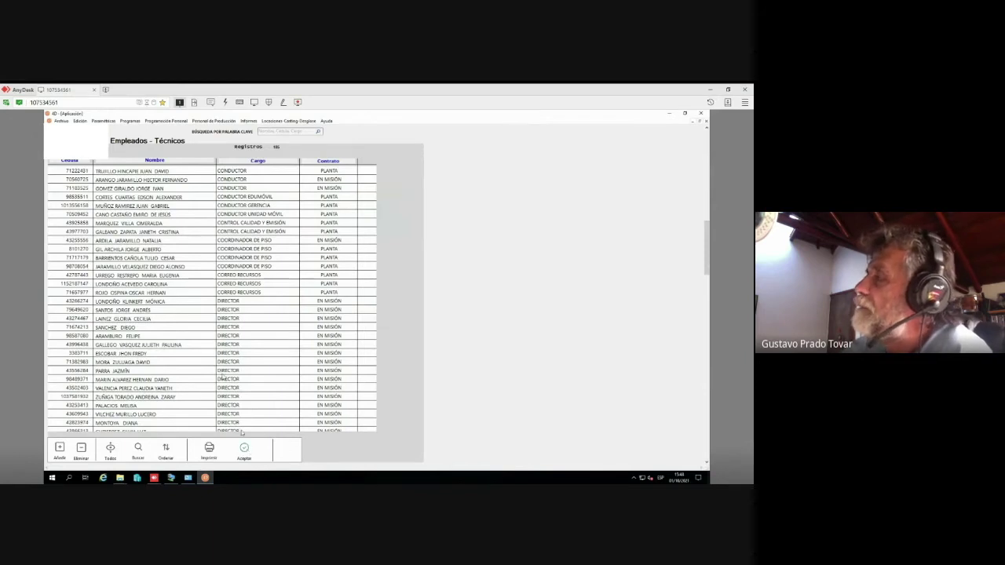
Open the COMISION DE LA VERDAD record from the programs list
left_click(129, 121)
left_click(127, 130)
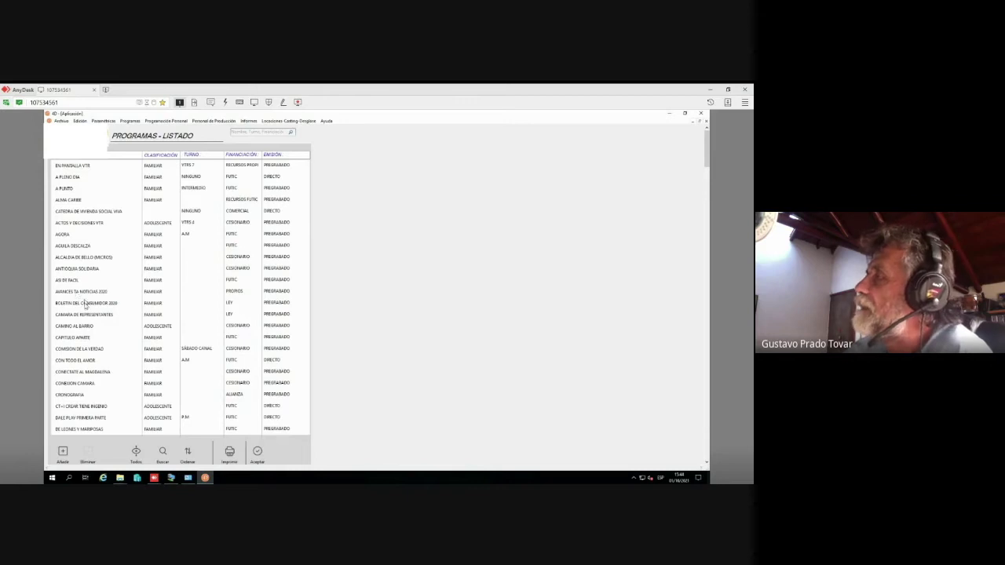
double_click(81, 353)
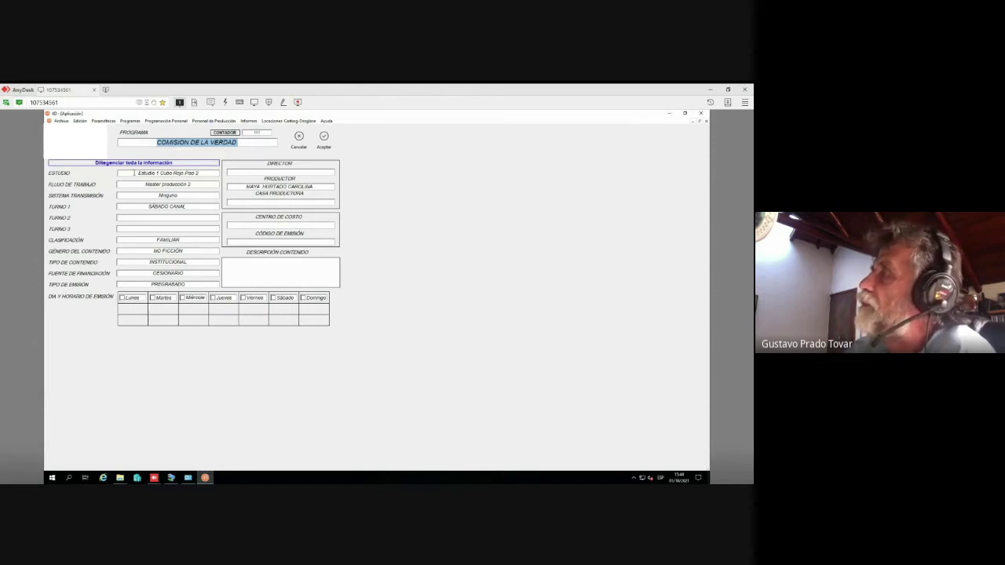
Check the available options for Estudio, Flujo de Trabajo and Sistema Transmisión, leaving each list without choosing a value
left_click(134, 172)
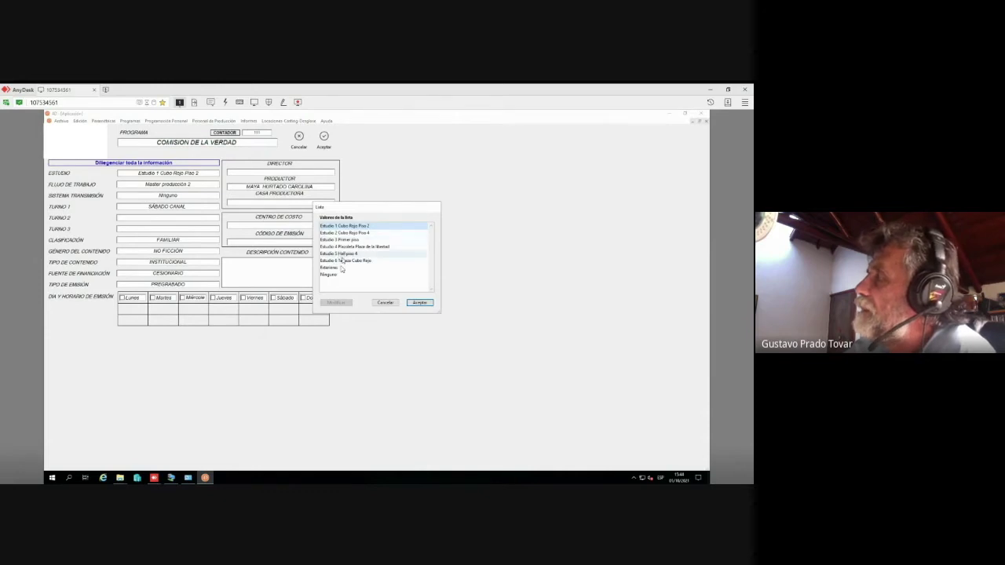
left_click(384, 304)
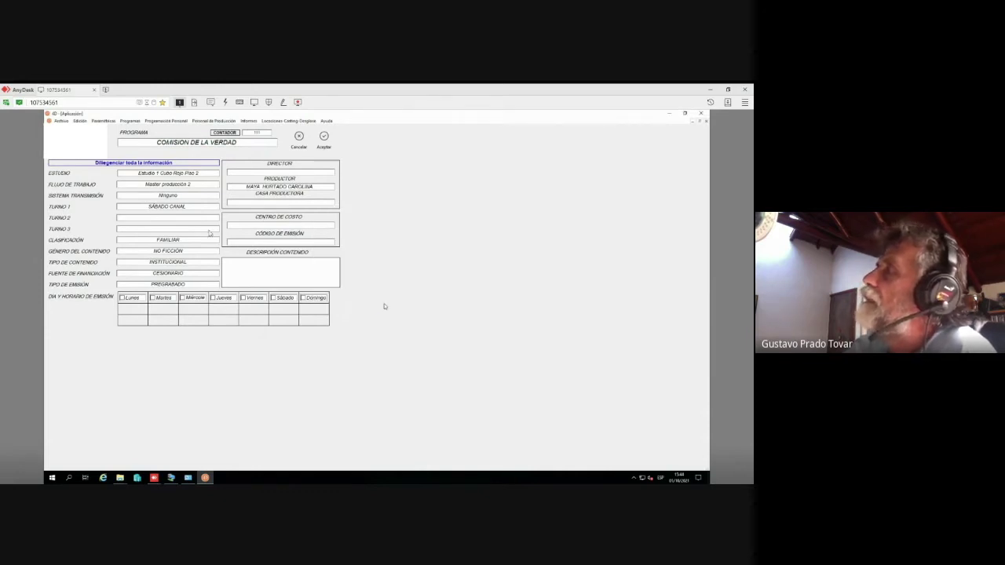
left_click(202, 186)
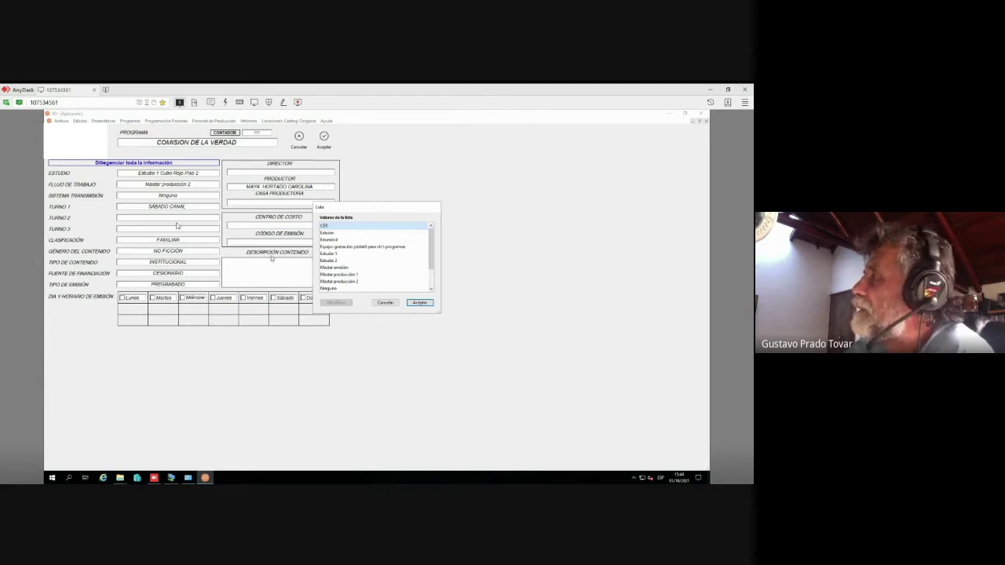
left_click(386, 303)
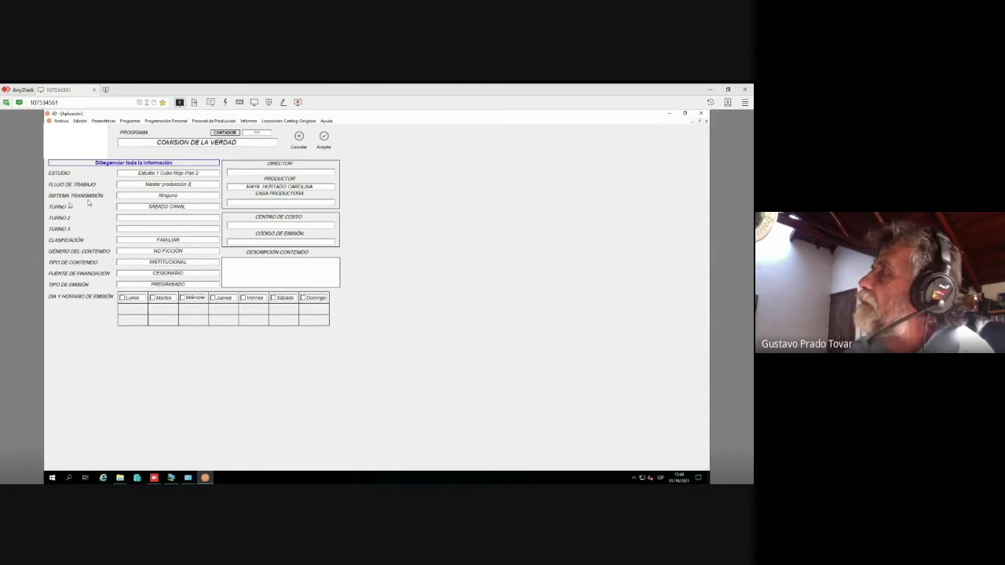
left_click(183, 197)
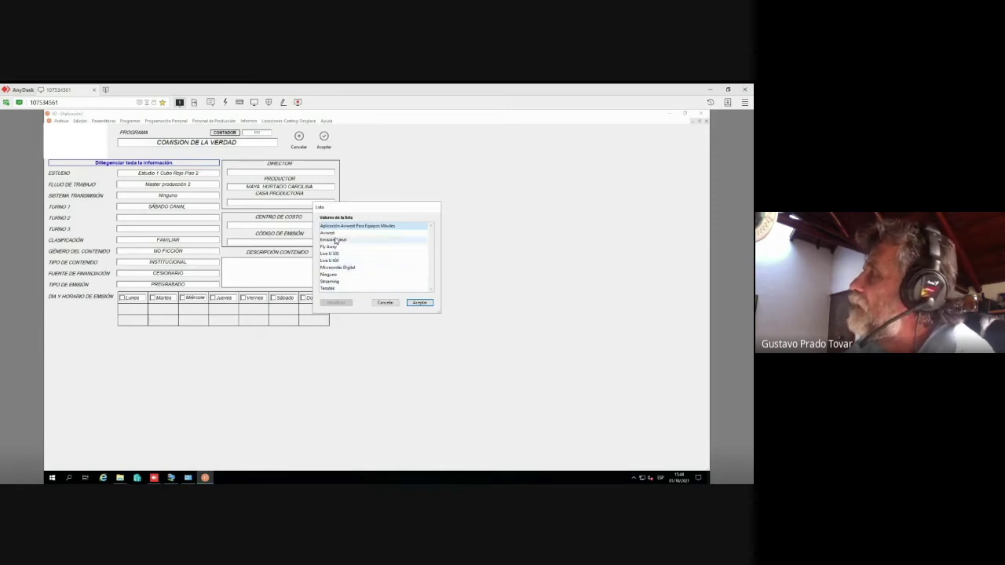
left_click(386, 303)
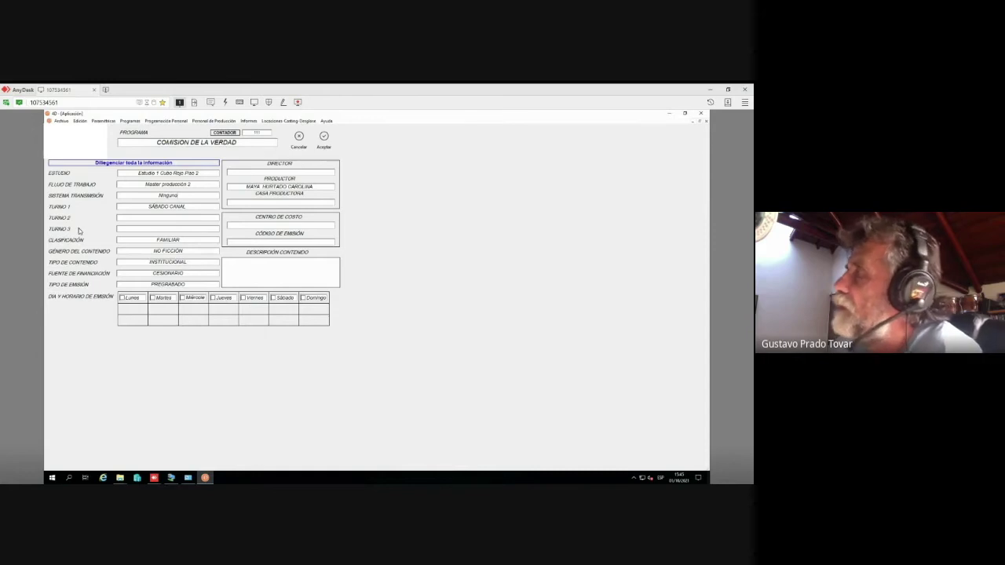
Look through the shift options available for Turno 1 and leave the list without choosing one
left_click(192, 208)
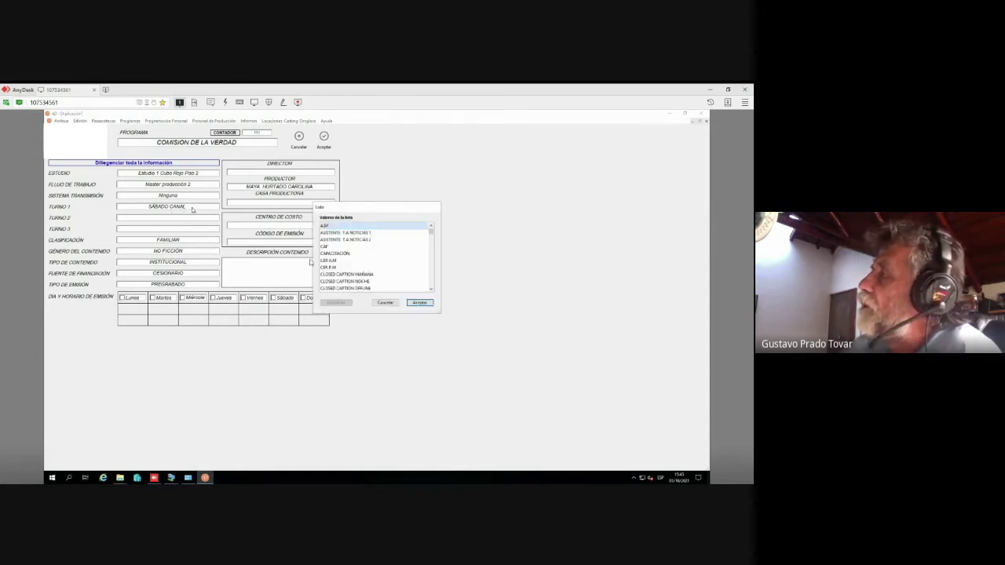
scroll(388, 272, "down", 2)
left_click(373, 261)
scroll(369, 266, "down", 3)
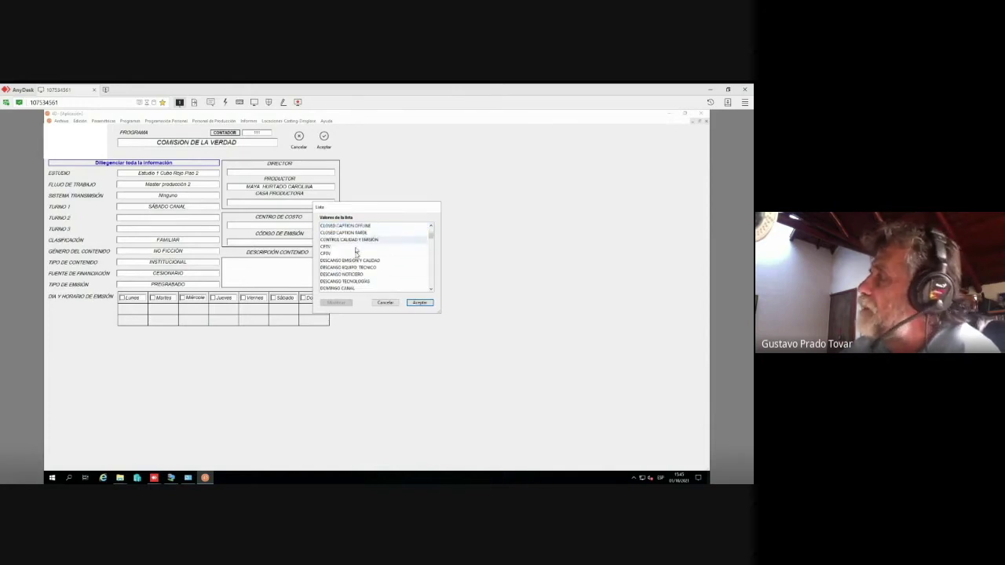
scroll(343, 278, "down", 1)
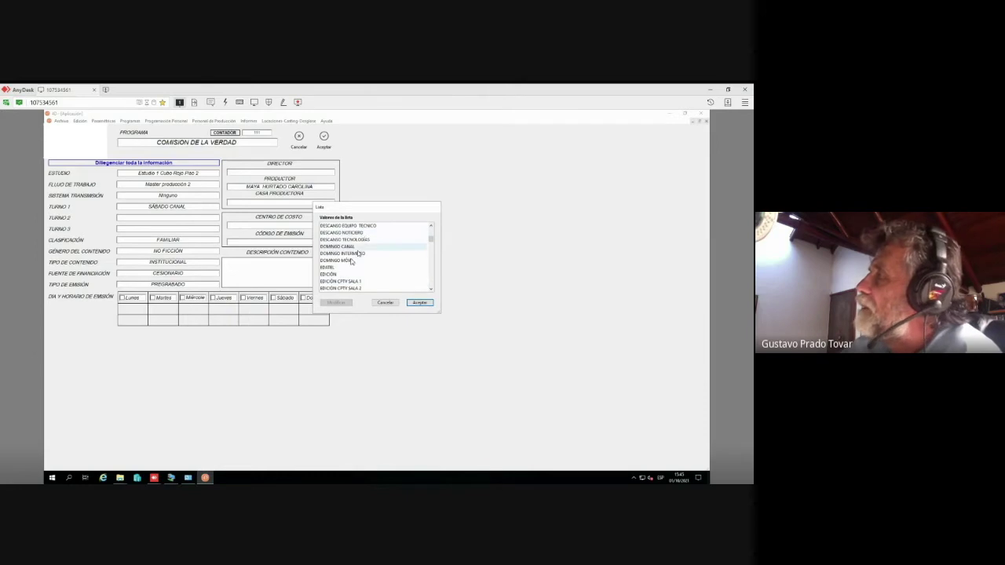
scroll(342, 261, "up", 6)
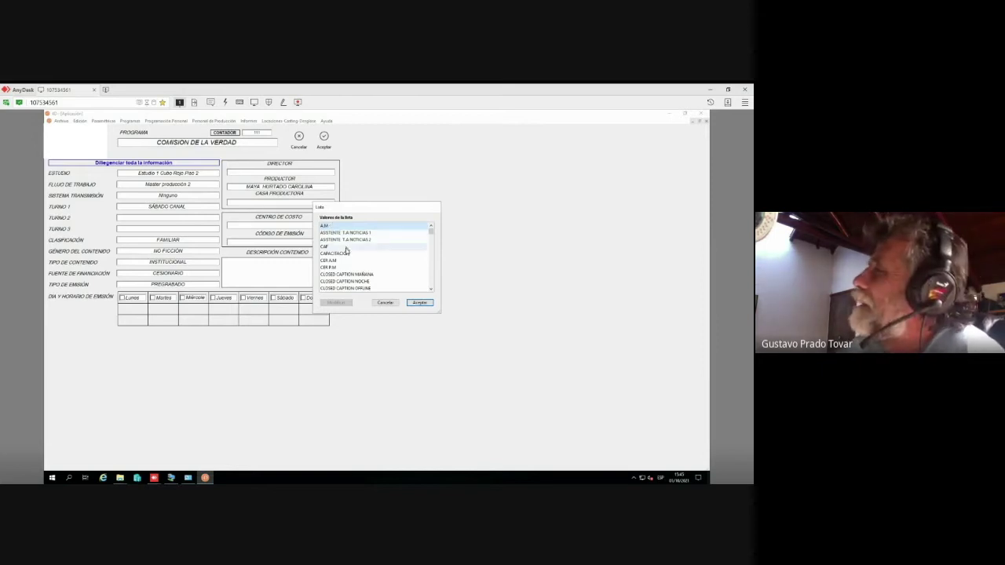
scroll(342, 252, "down", 3)
scroll(339, 259, "down", 5)
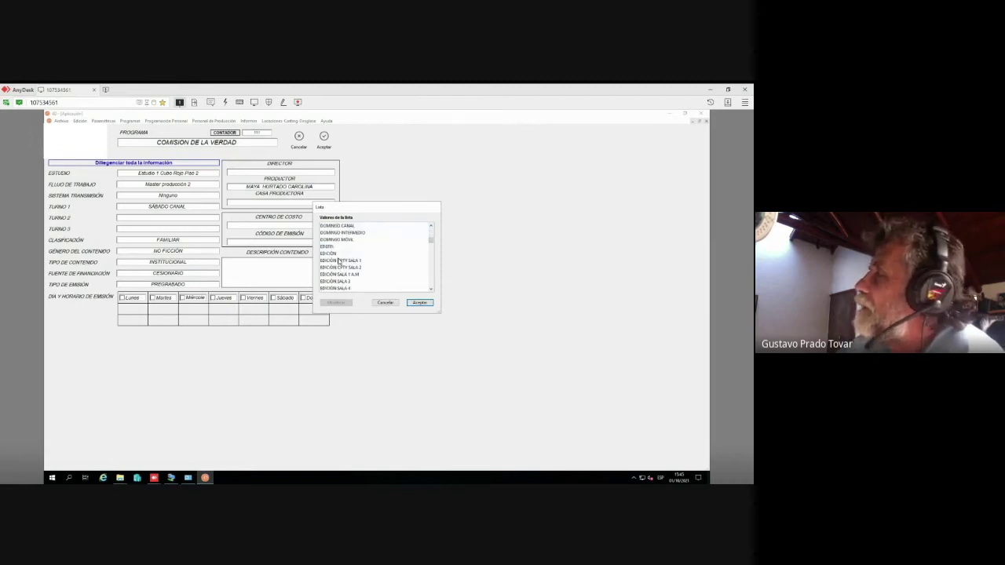
scroll(346, 256, "down", 4)
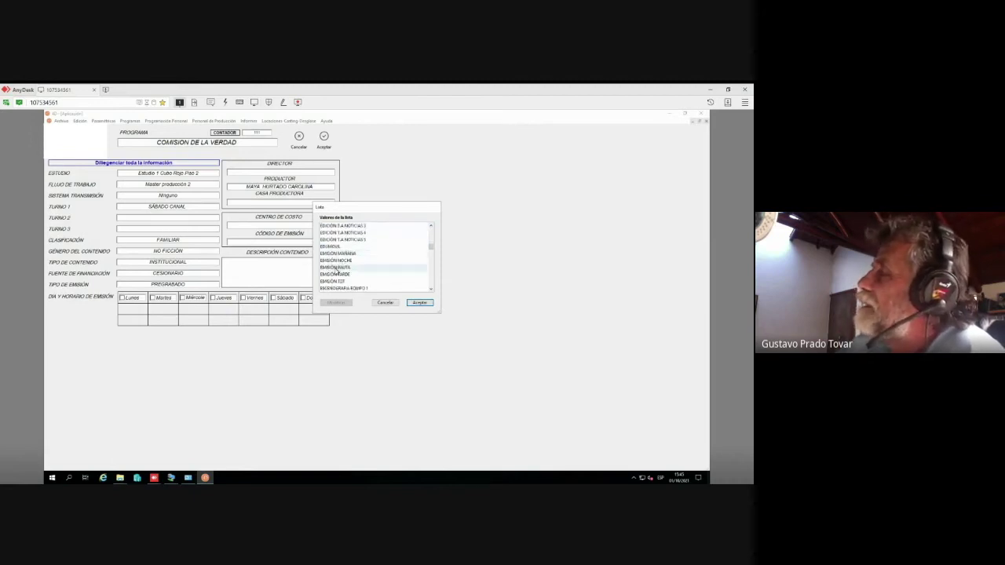
scroll(336, 271, "down", 2)
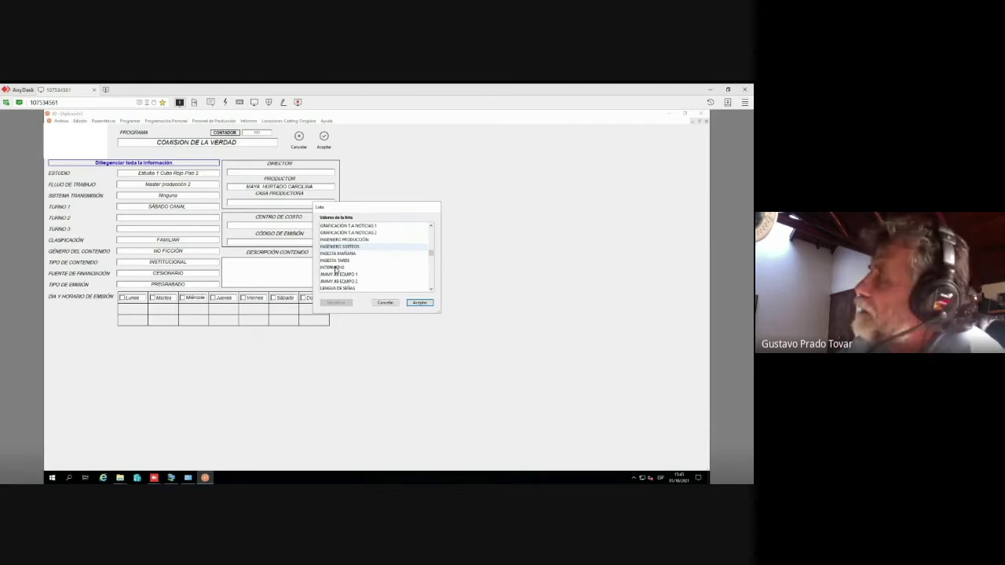
left_click(386, 303)
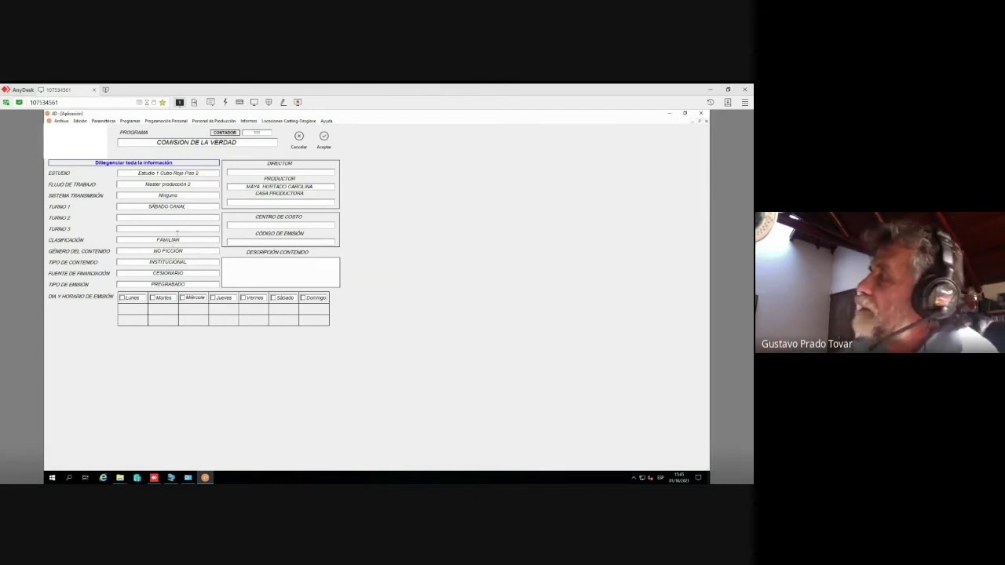
Check the available options for Clasificación and Tipo de Contenido, leaving both lists without choosing a value
left_click(130, 241)
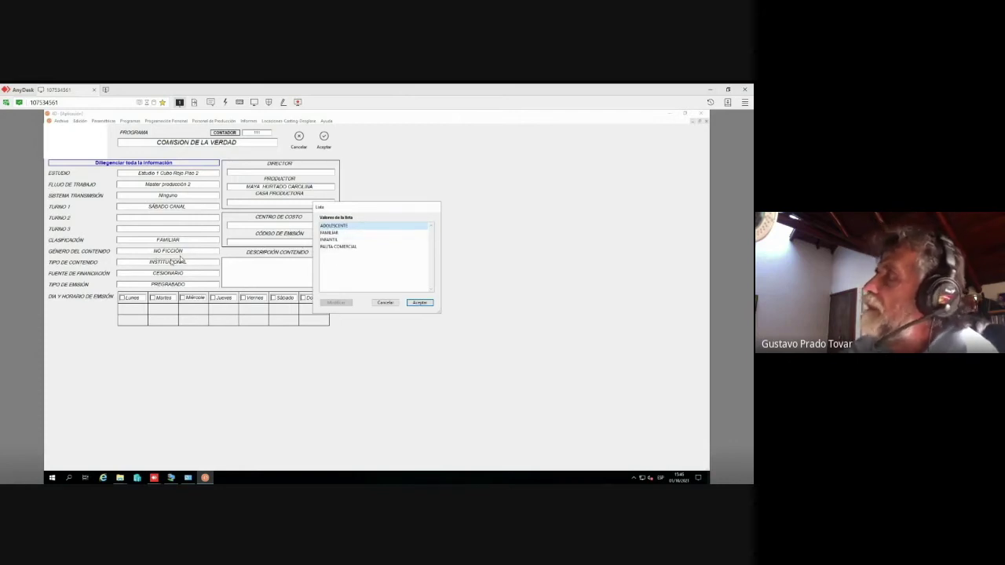
left_click(195, 266)
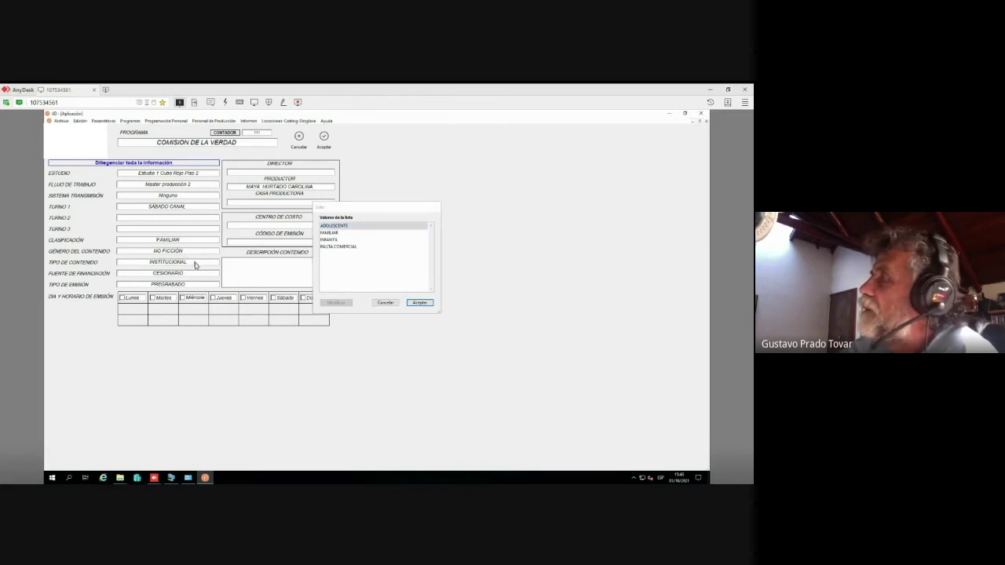
left_click(385, 303)
left_click(197, 266)
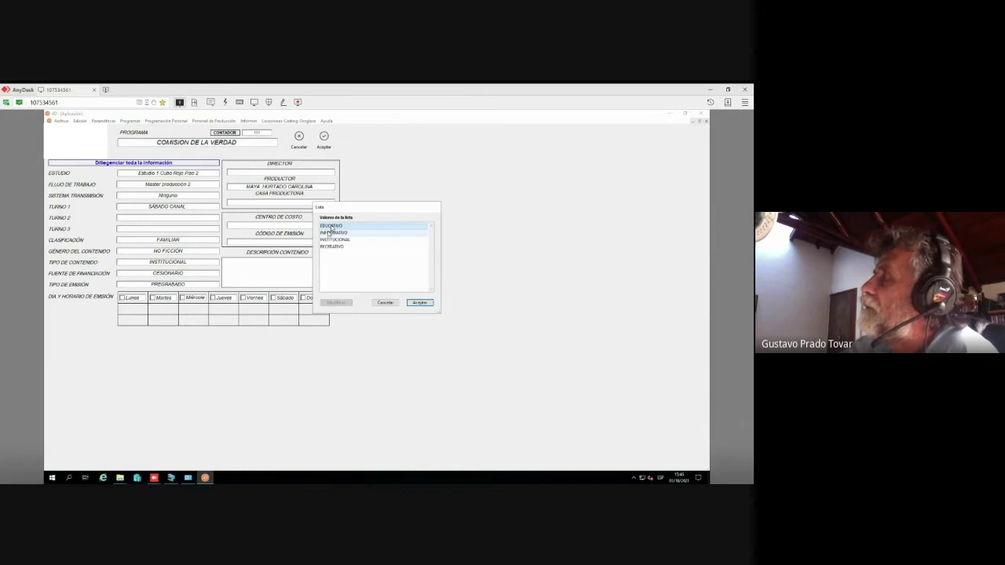
left_click(384, 303)
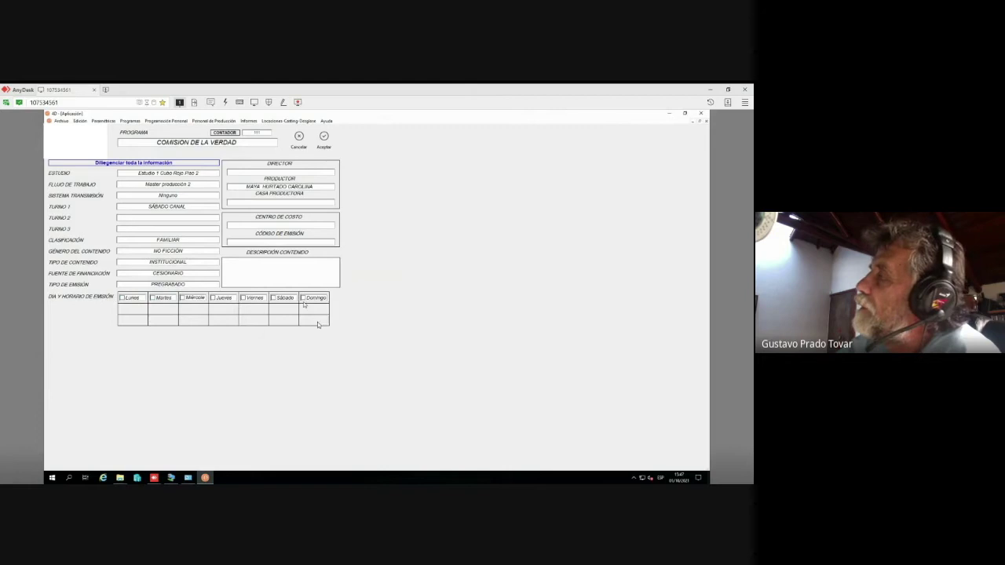
Accept the COMISION DE LA VERDAD record and review the A PLENO DIA program's details and broadcast schedule
left_click(324, 137)
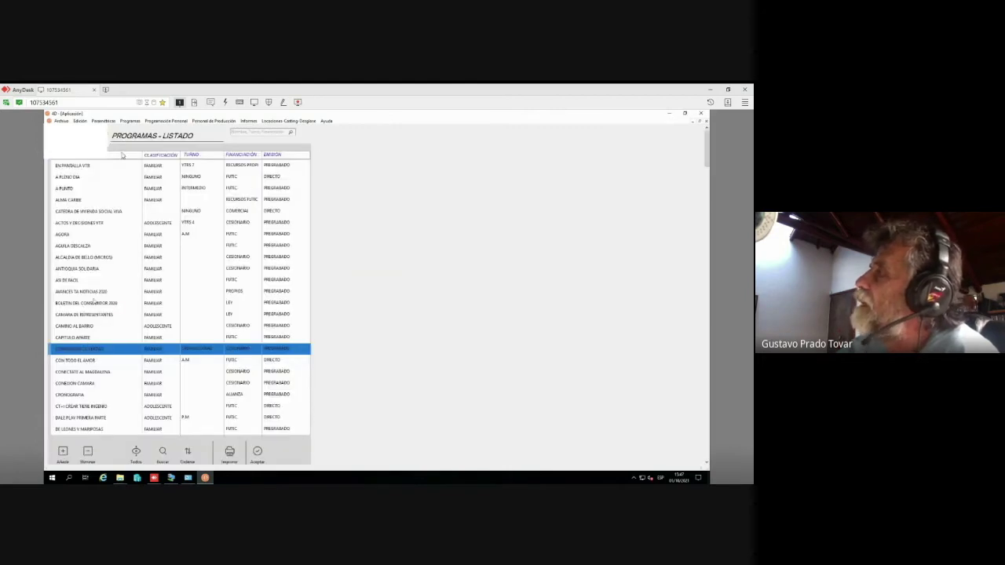
double_click(69, 178)
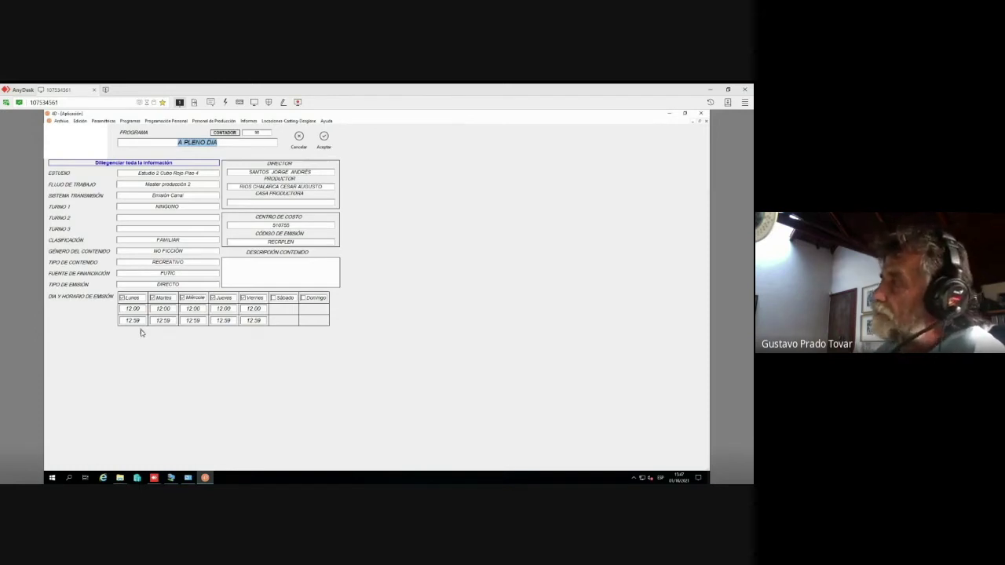
key("Escape")
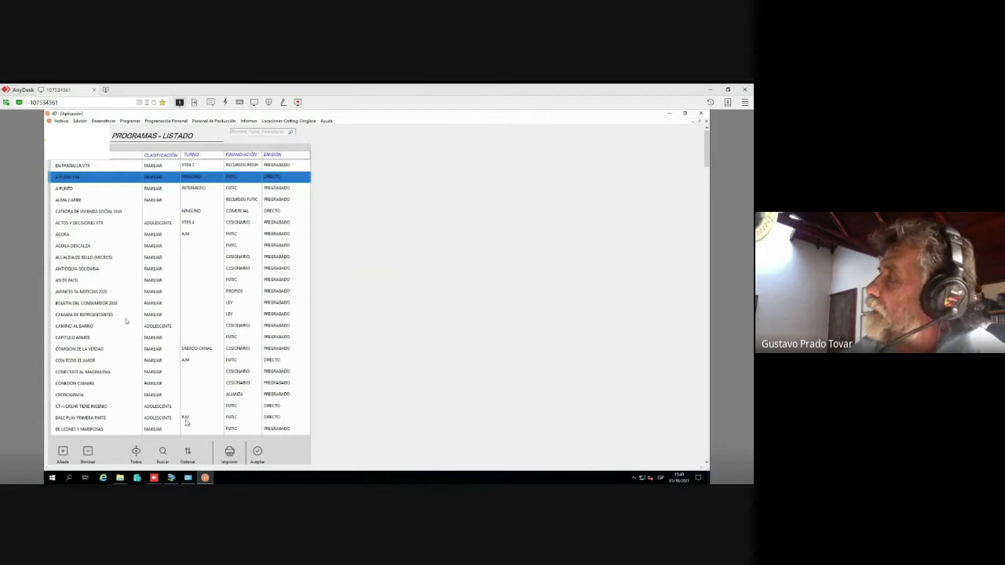
Leave the programs list and open the A.M shift of EQUIPO TÉCNICO from the parametric shifts list
left_click(259, 452)
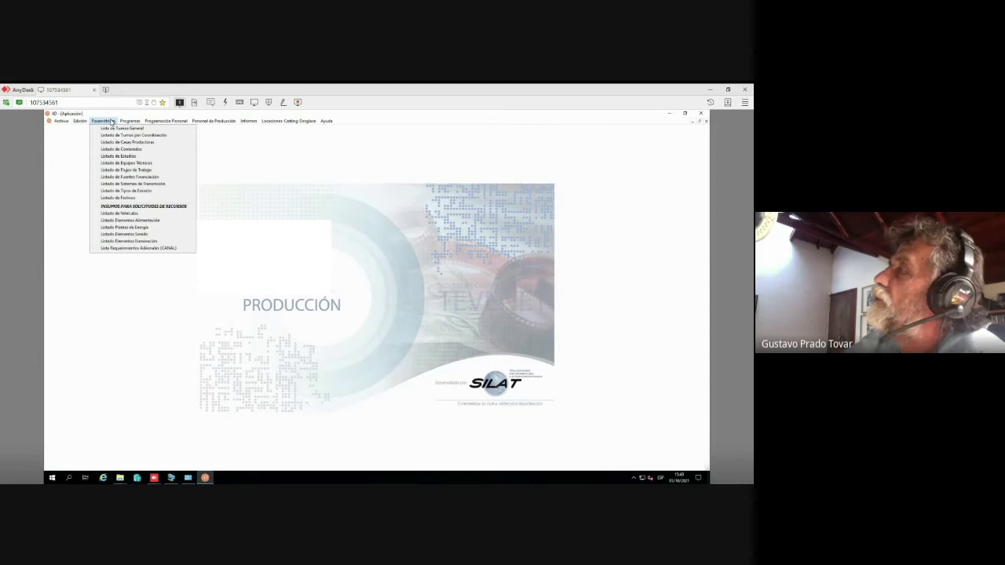
left_click(112, 133)
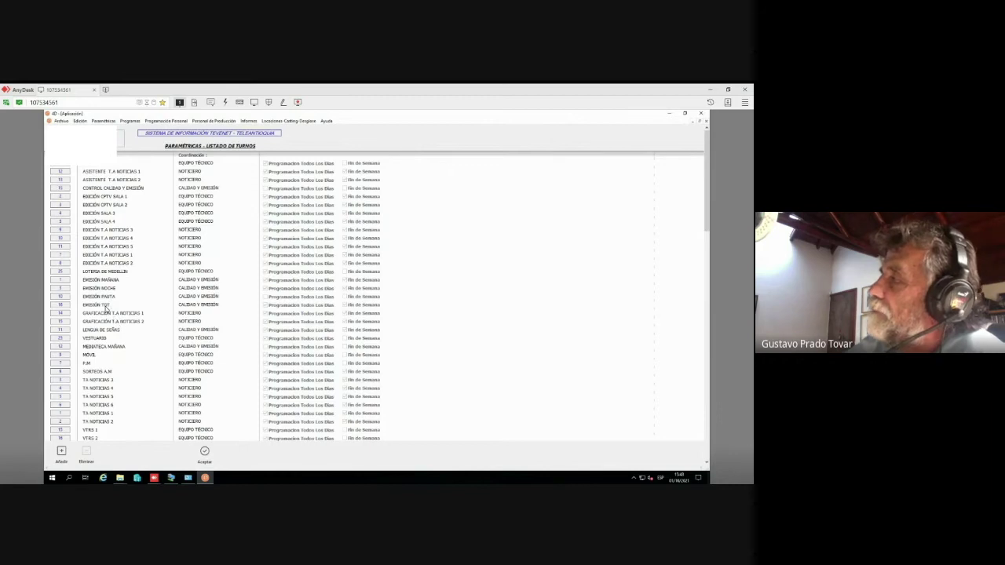
double_click(90, 170)
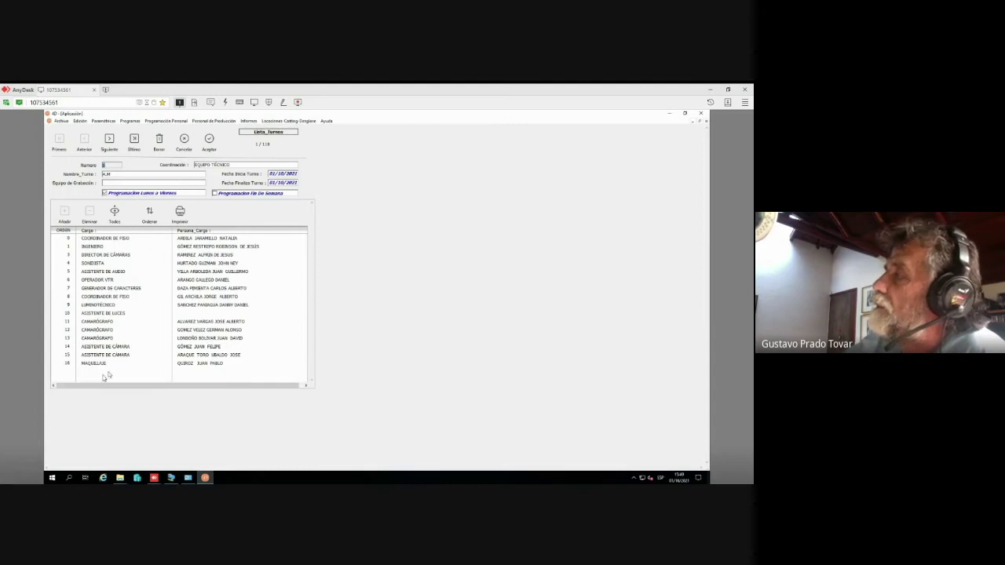
Look through the Cargo options for the A.M shift's first row and choose COORDINADOR DE PISO
left_click(107, 243)
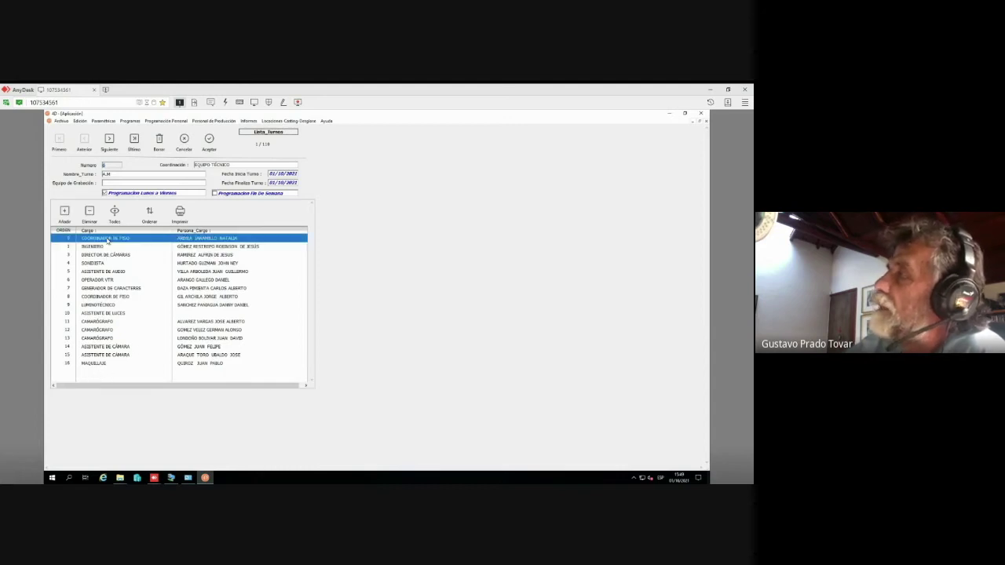
left_click(131, 240)
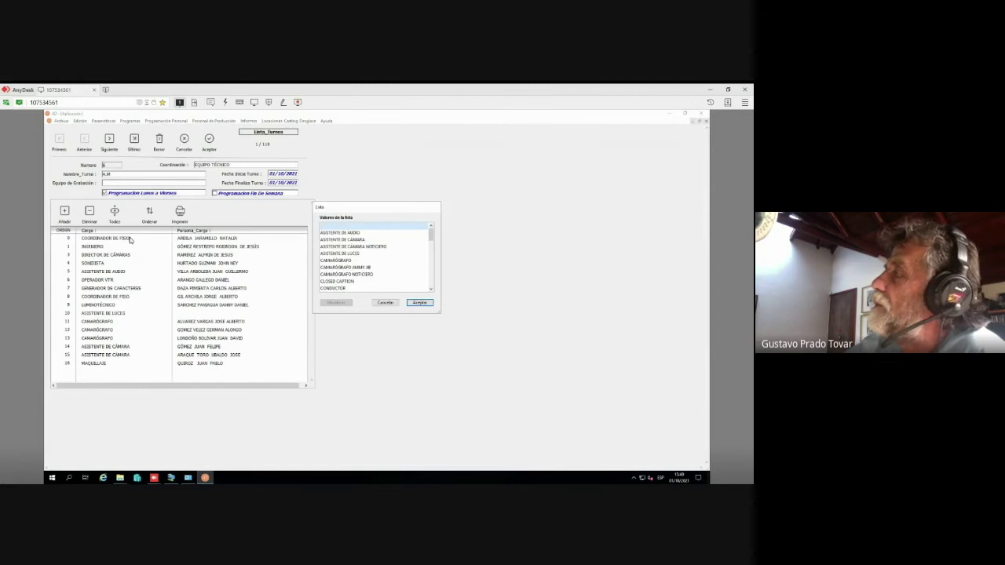
scroll(340, 276, "down", 1)
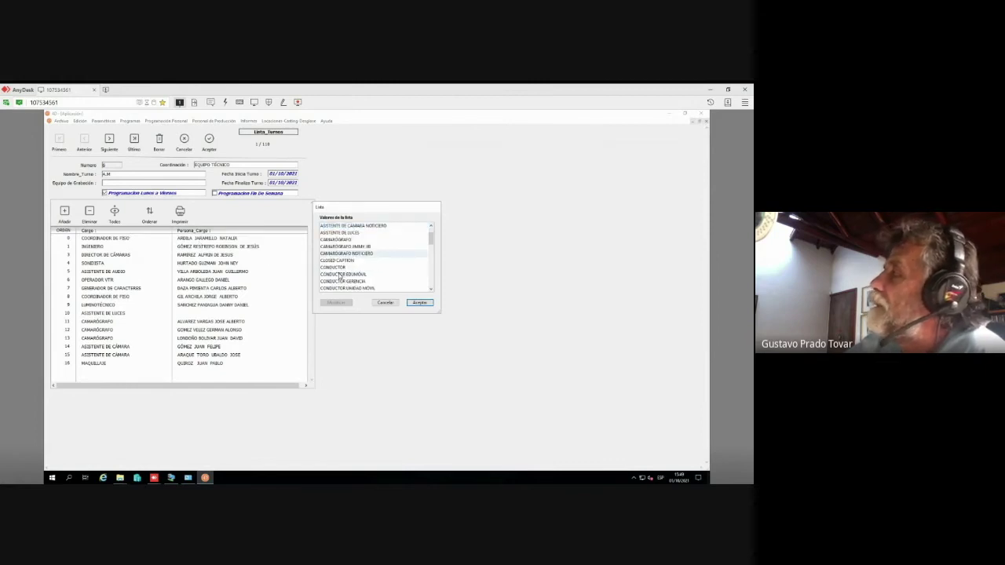
scroll(340, 276, "down", 1)
left_click(340, 281)
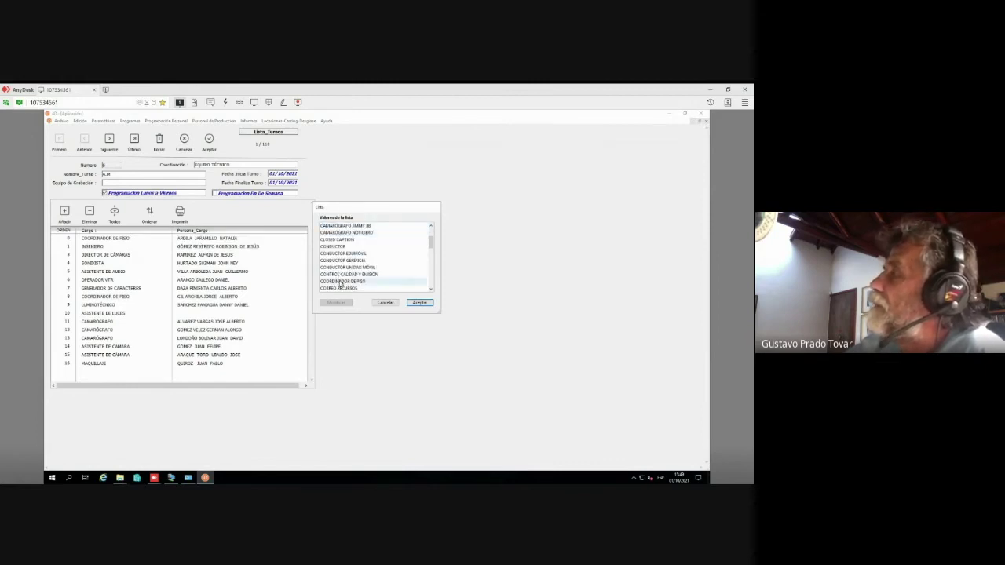
left_click(419, 303)
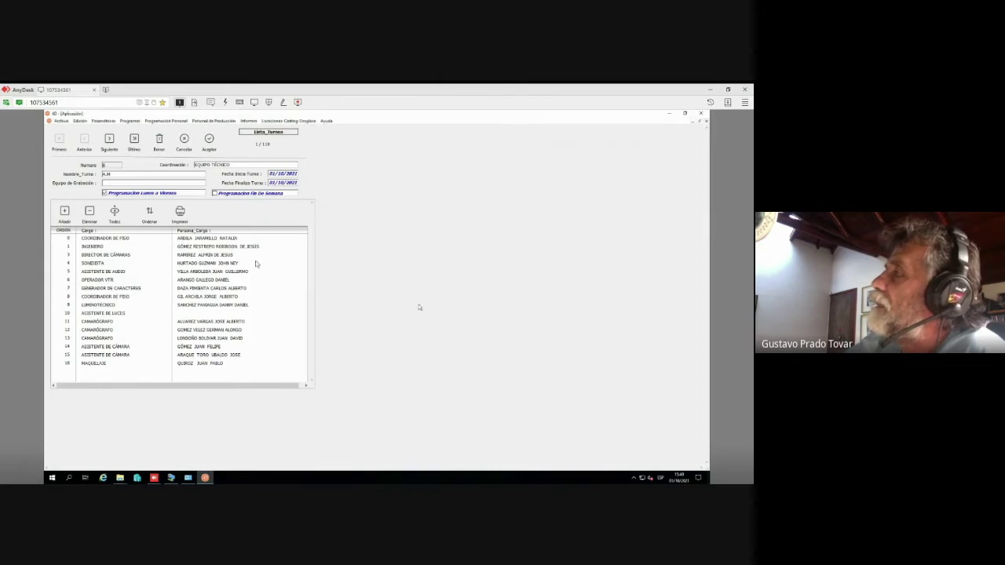
Choose the assigned person for the A.M shift's first row from the staff list and leave the shift record
left_click(238, 242)
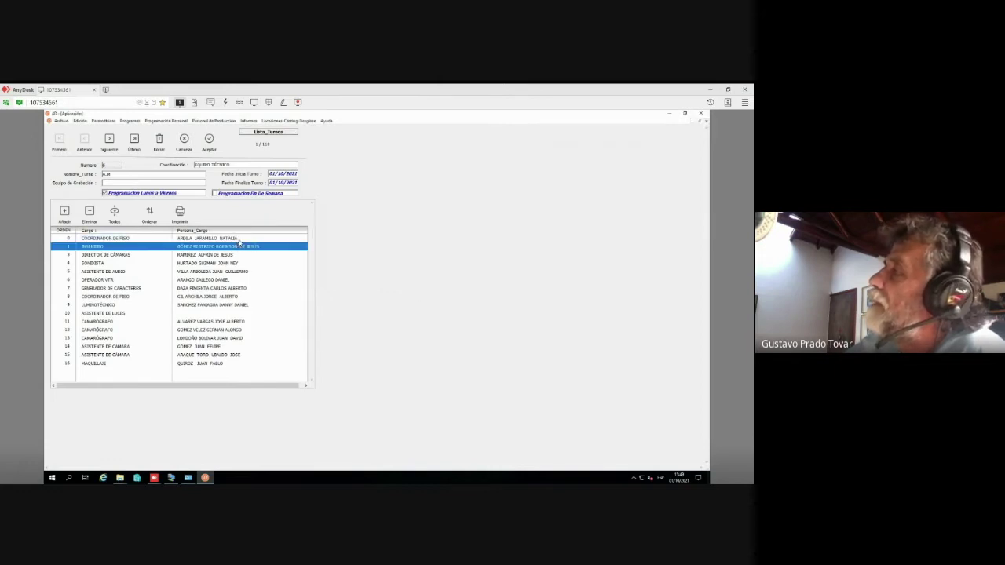
double_click(239, 243)
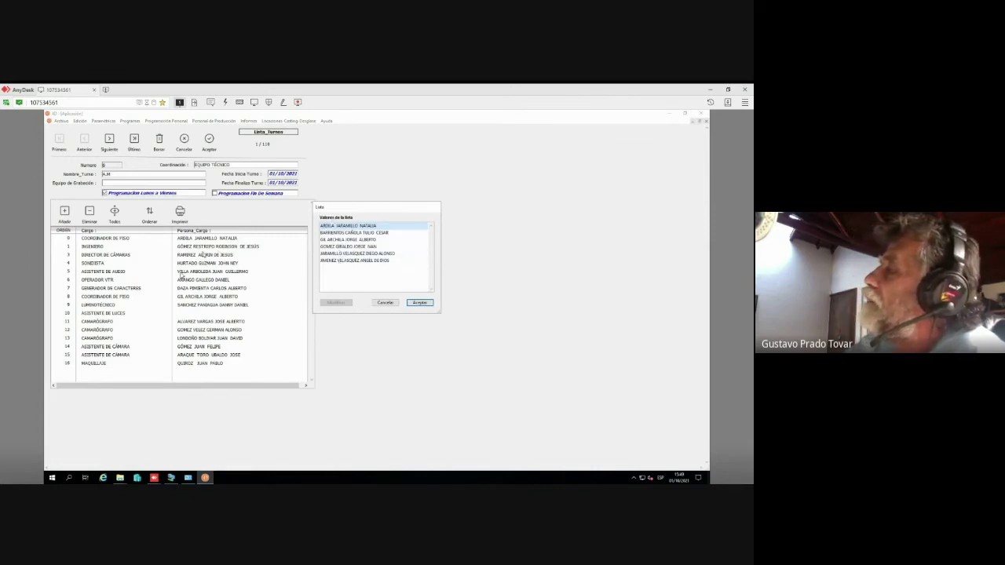
left_click(419, 305)
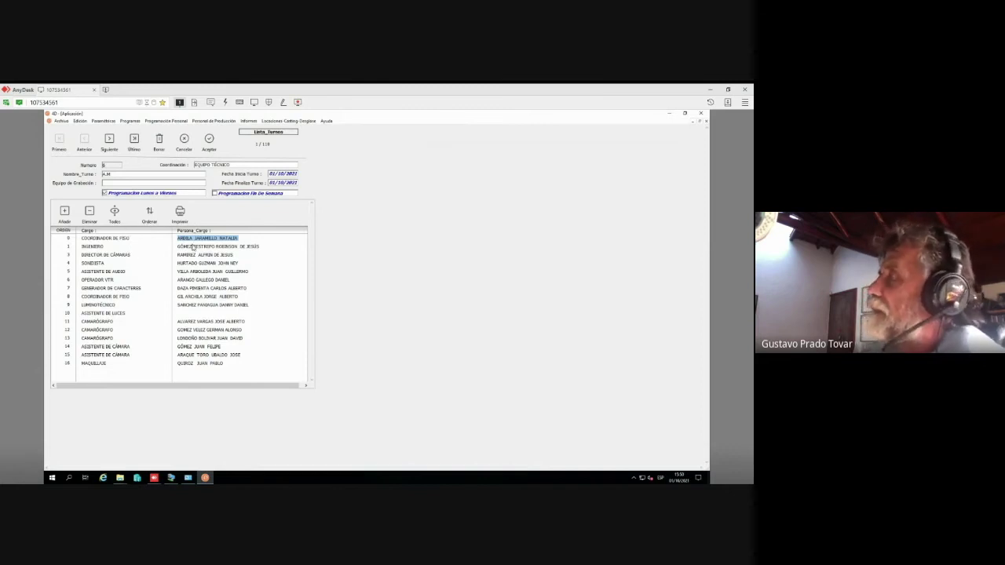
key("Escape")
left_click(130, 121)
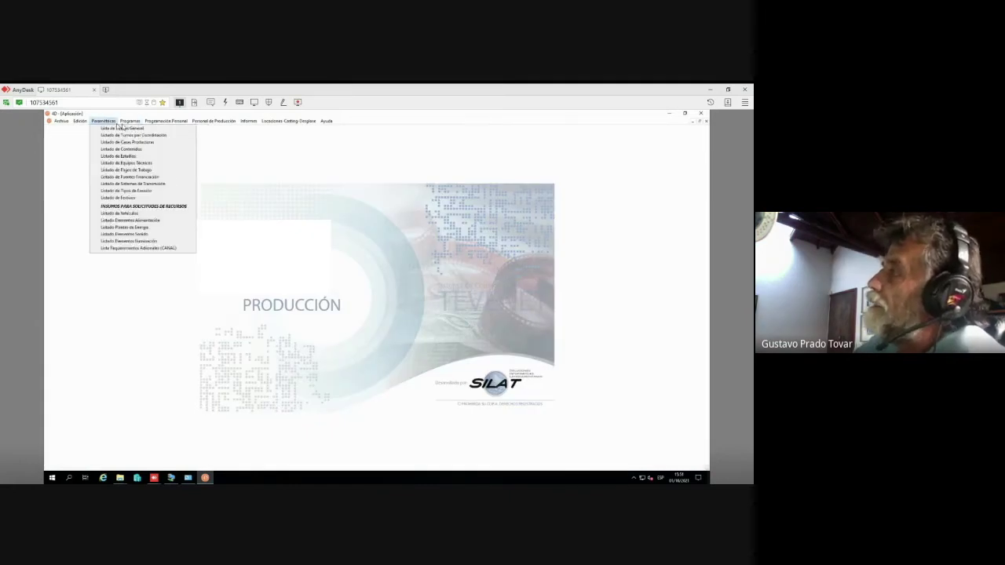
mouse_move(110, 123)
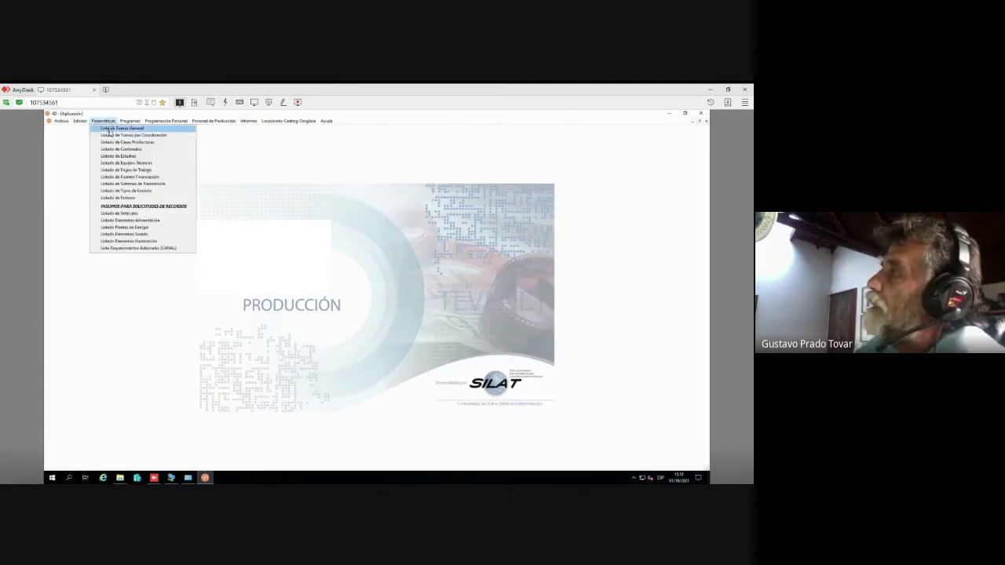
left_click(172, 206)
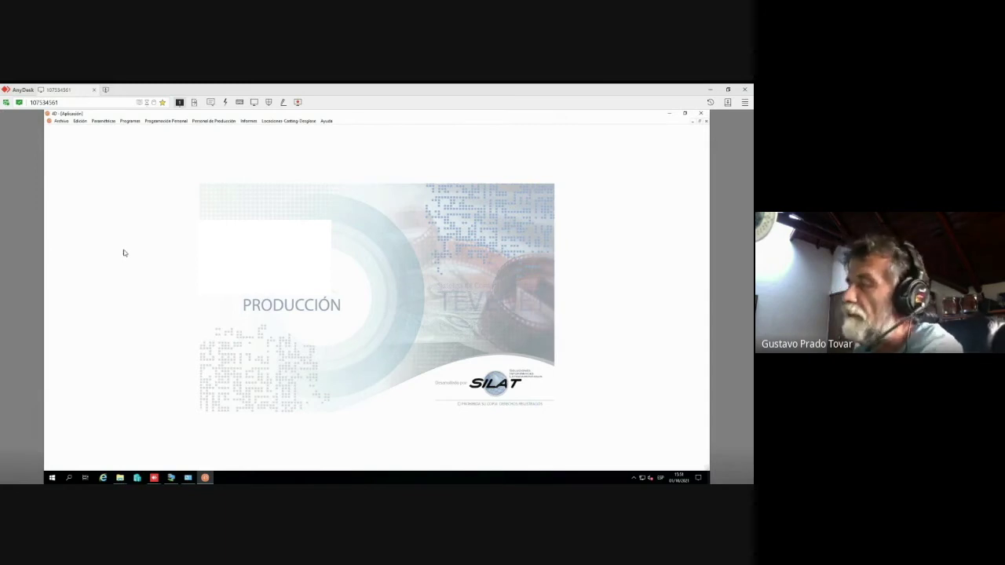
Open the Agenda Equipo Técnico and bring the personnel scheduling calendar to September 2021
left_click(161, 122)
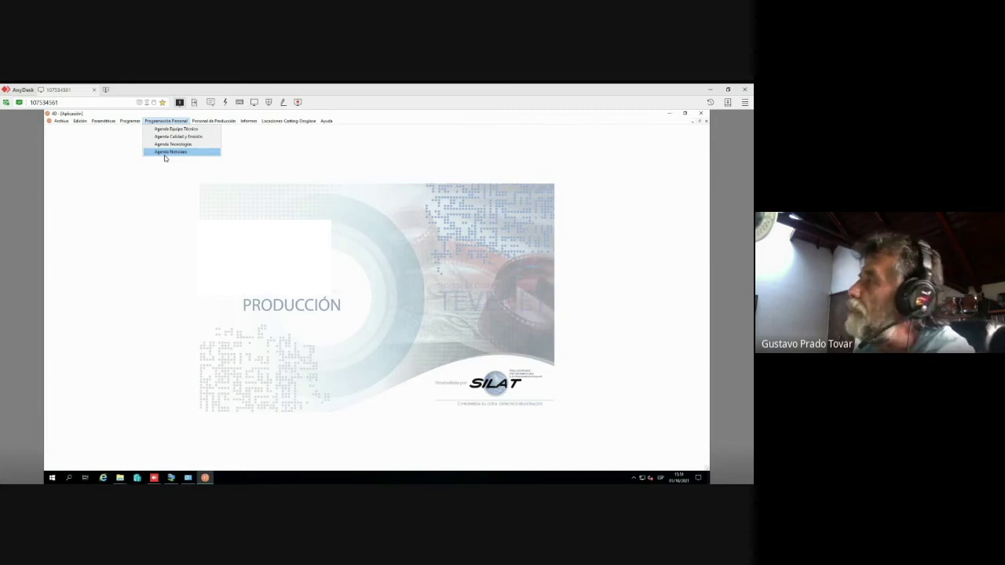
left_click(169, 129)
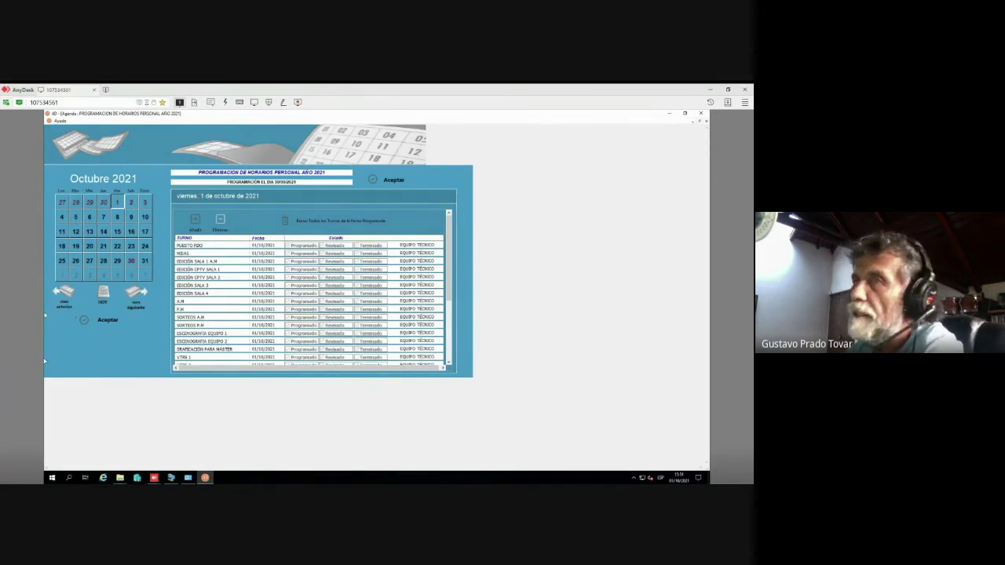
left_click(65, 297)
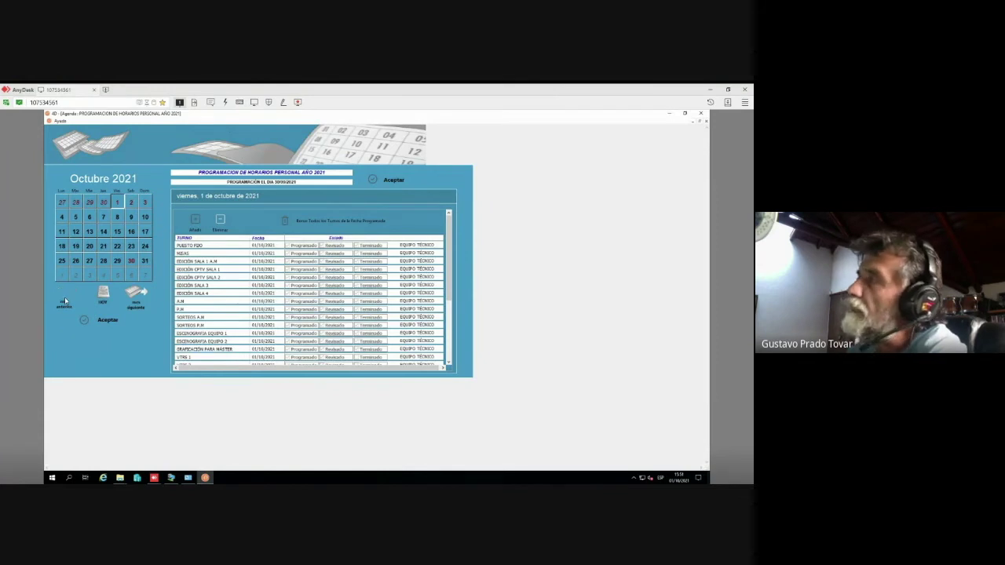
left_click(65, 297)
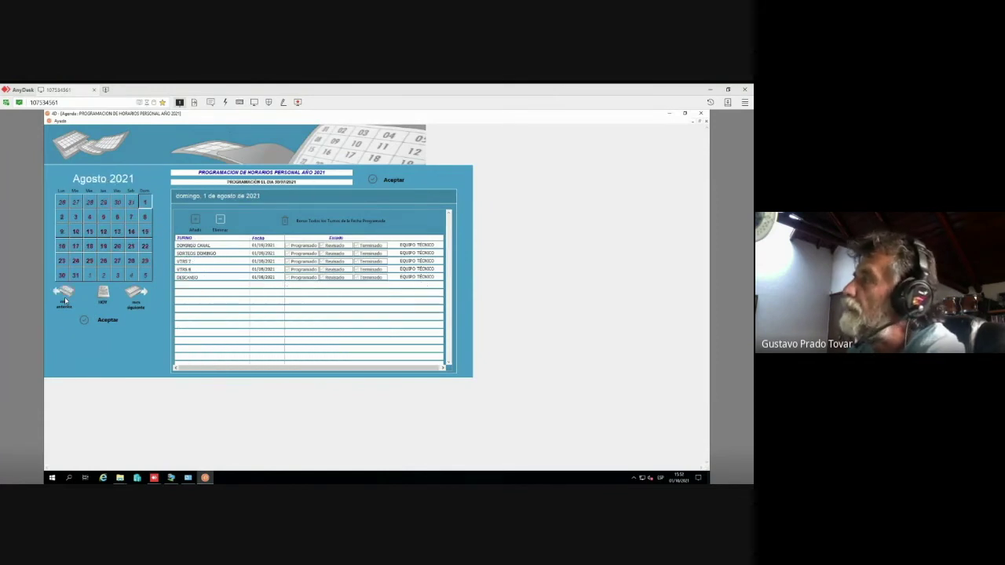
left_click(136, 292)
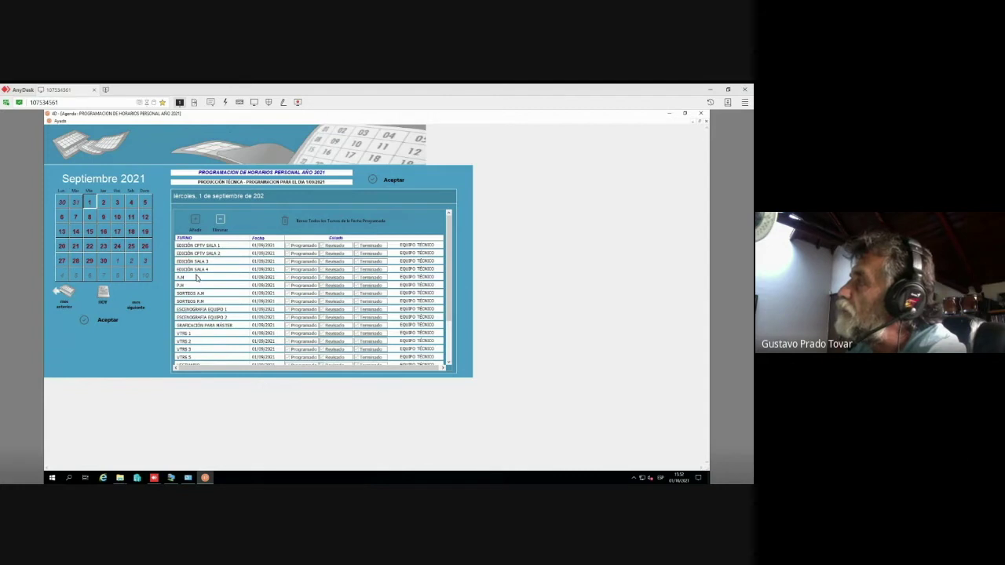
Review the programs and associated staff of the A.M shift for 1 September 2021 and accept the record
double_click(197, 278)
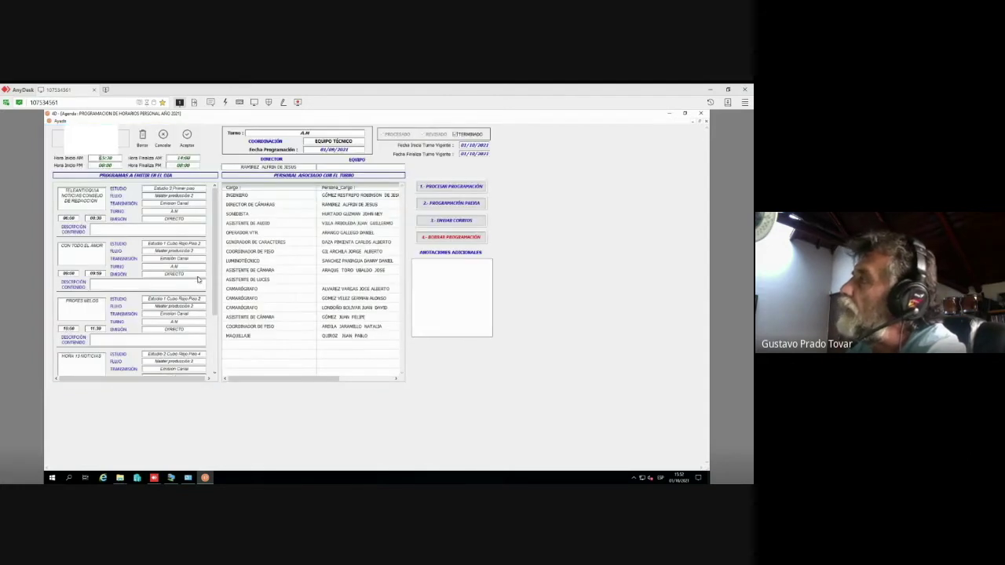
scroll(122, 229, "down", 3)
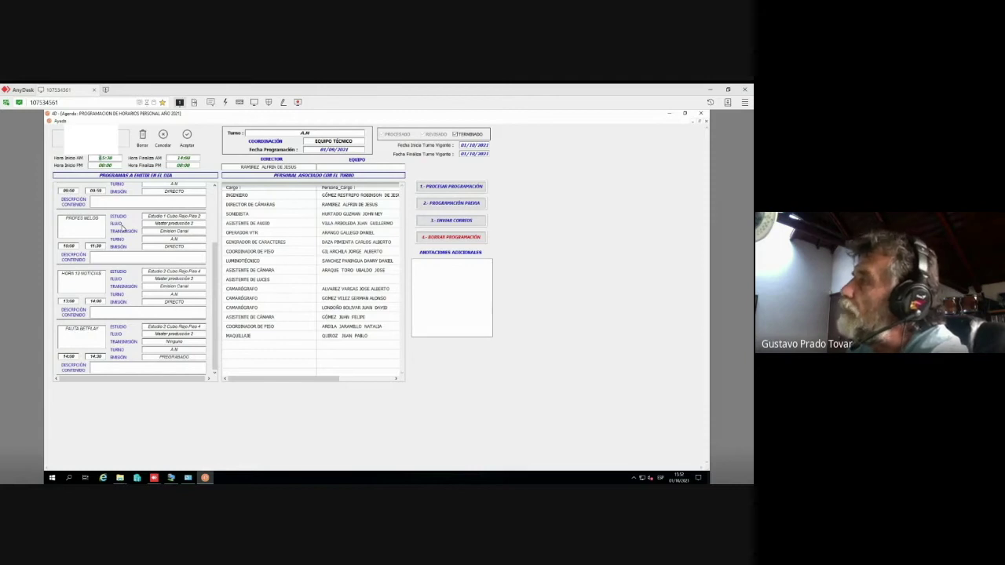
scroll(121, 228, "up", 3)
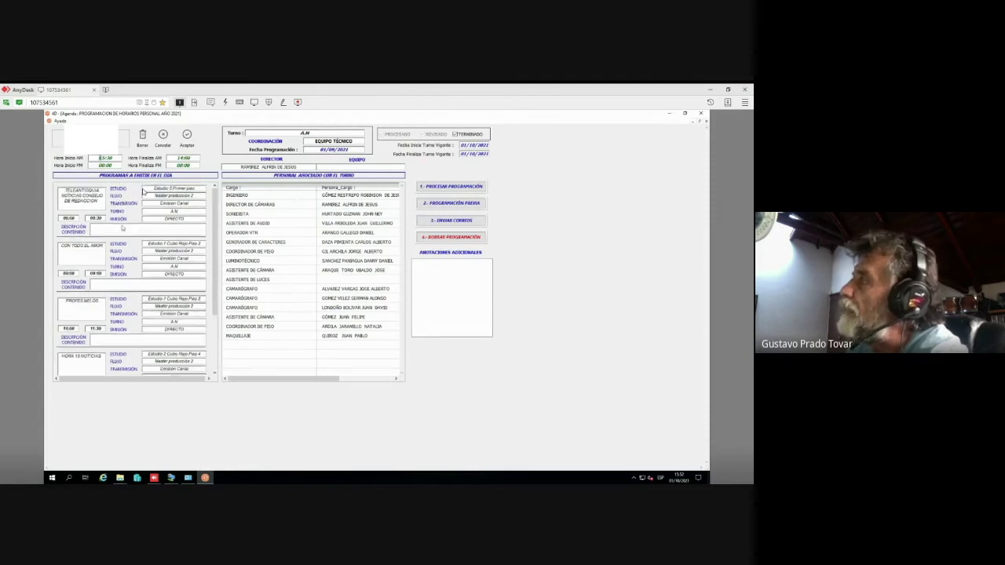
left_click(187, 137)
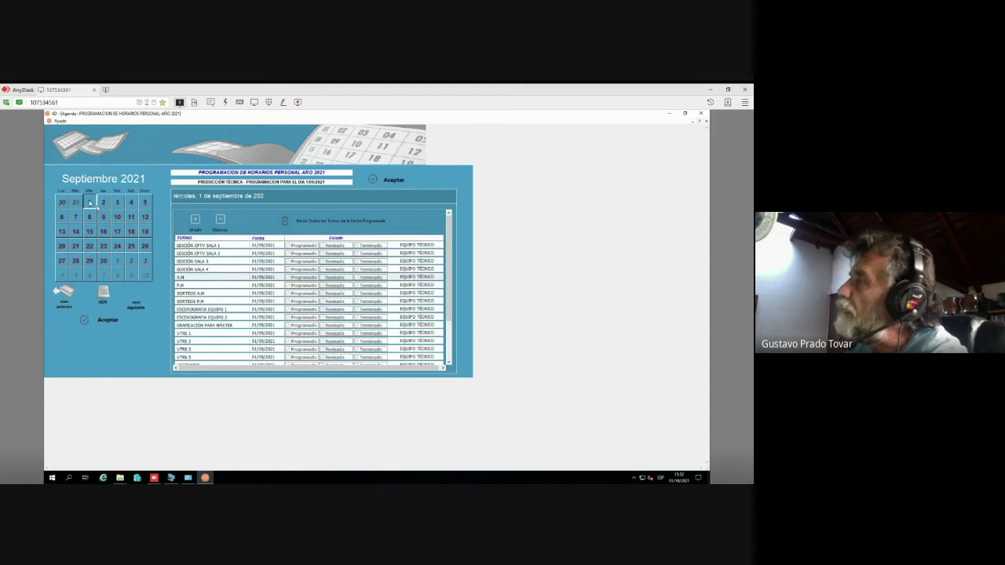
Examine the EDICIÓN CPTV SALA 1 shift for 1 September 2021 and recheck the A.M shift's programs, cancelling out of each record
double_click(198, 247)
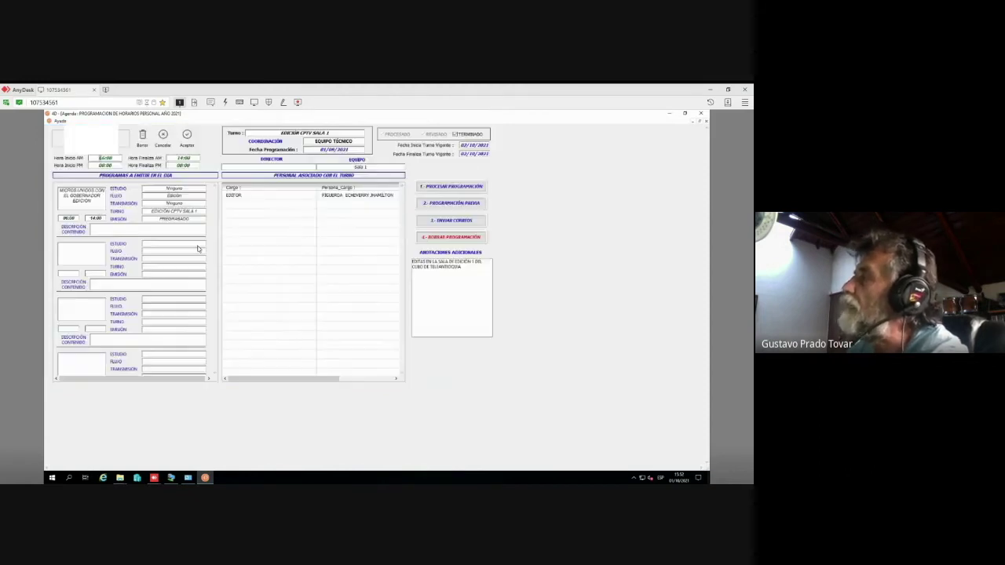
left_click(162, 135)
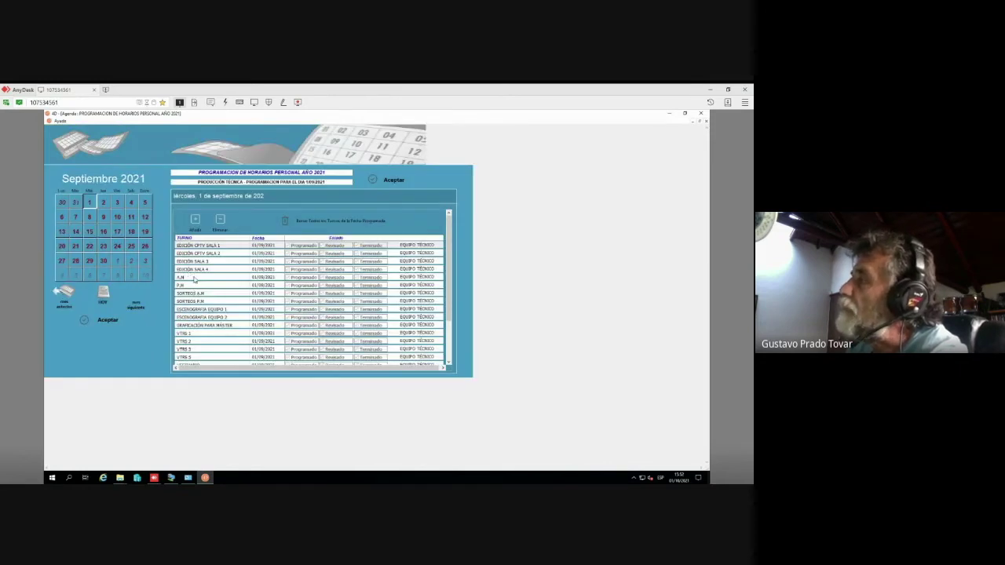
double_click(193, 278)
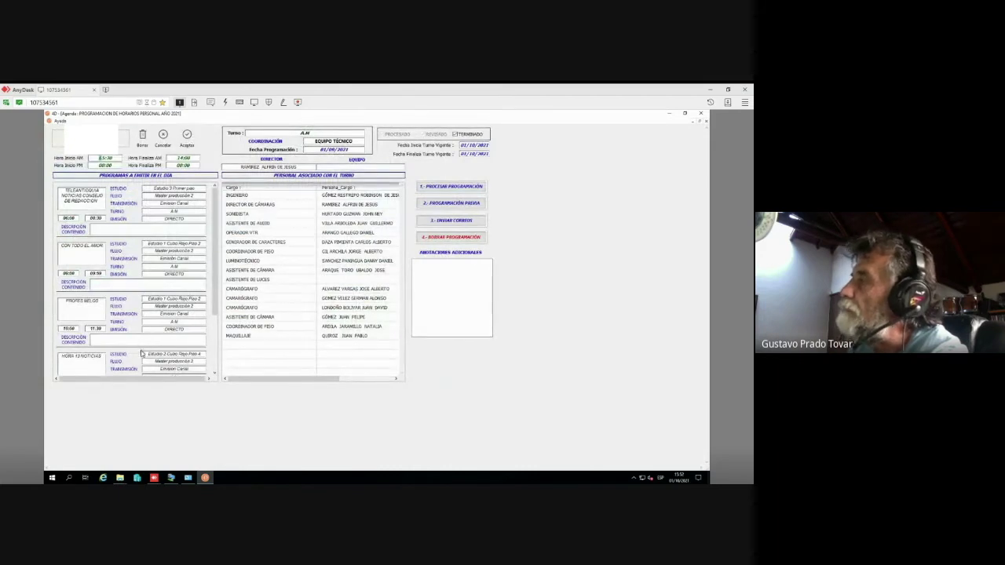
scroll(141, 354, "down", 3)
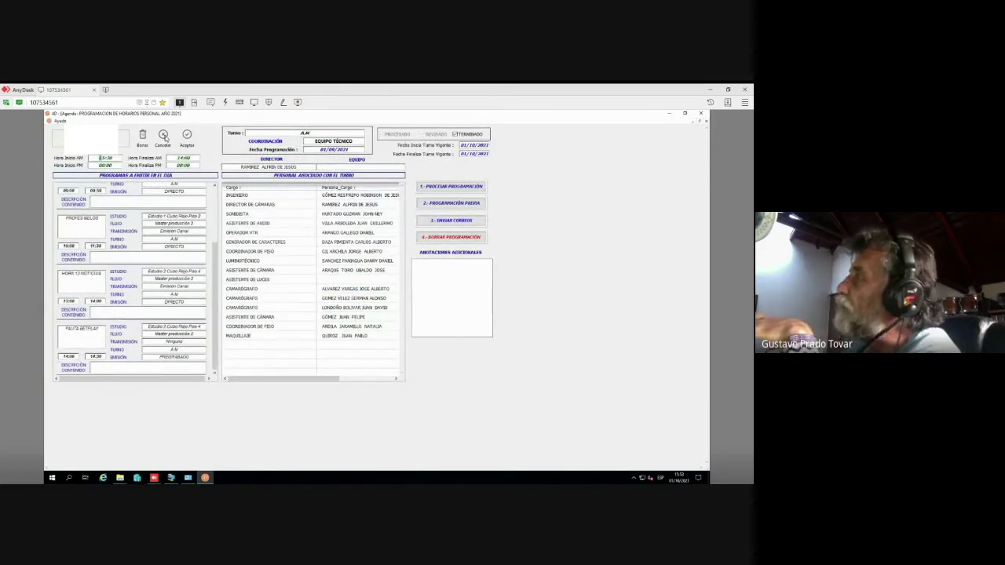
left_click(163, 135)
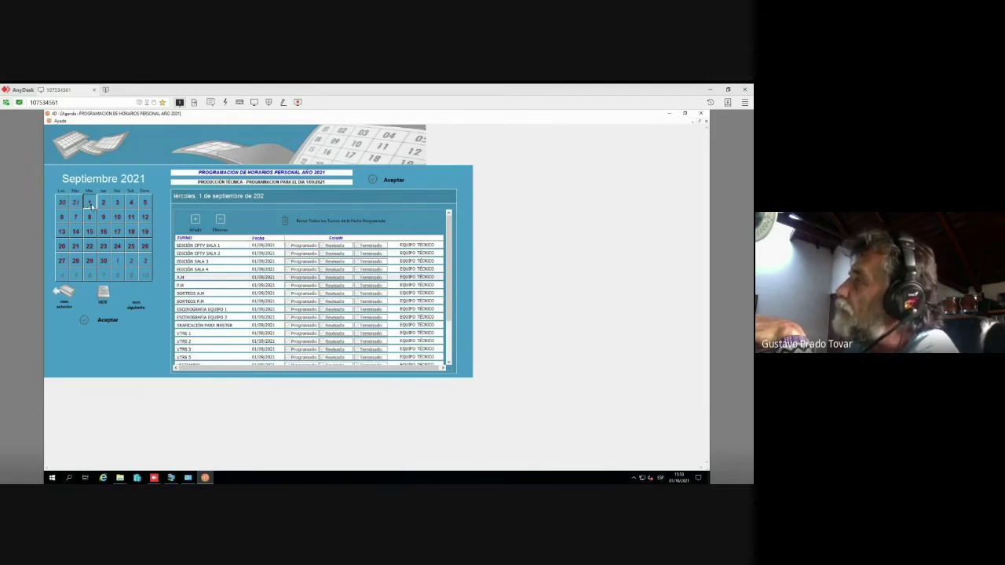
Add the shift listed just before CAPACITACIÓN to the technical team's schedule for 1 September 2021
scroll(228, 263, "down", 2)
scroll(217, 303, "up", 2)
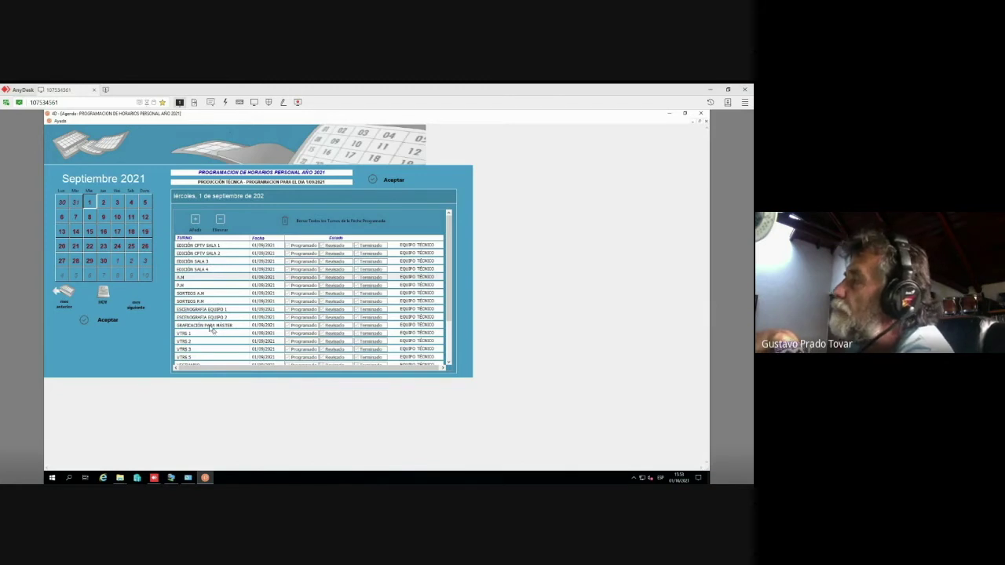
scroll(213, 332, "down", 2)
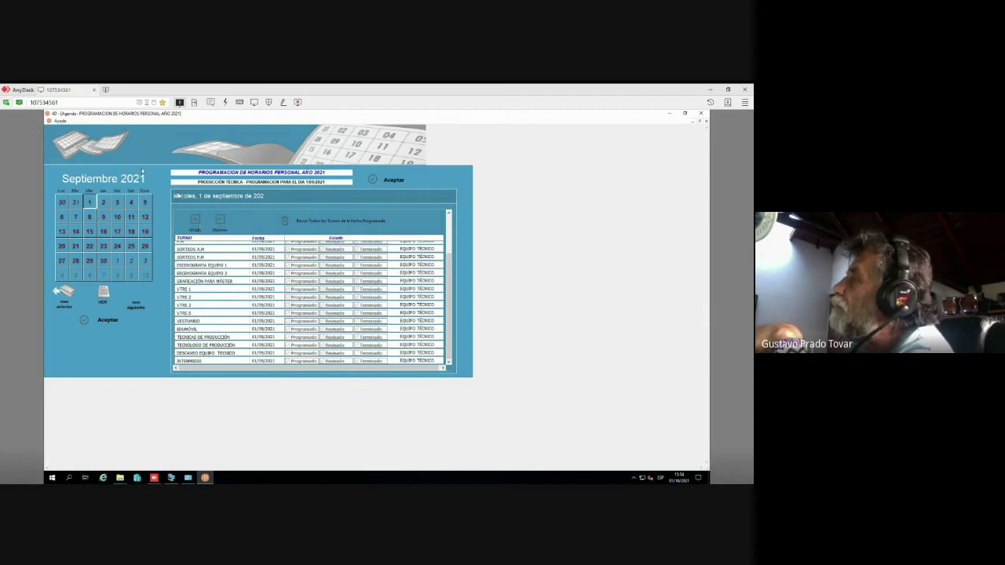
left_click(198, 258)
left_click(196, 222)
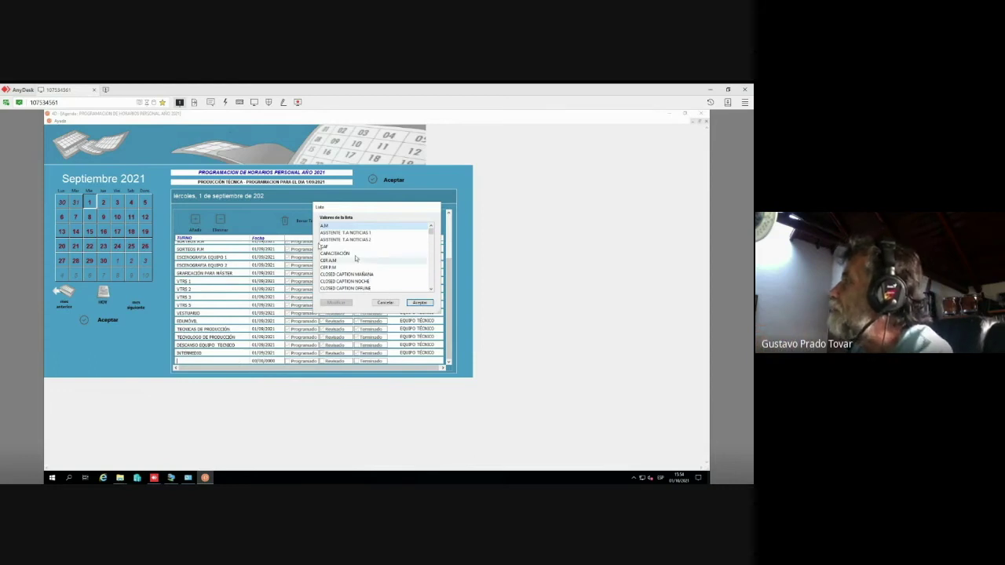
double_click(326, 247)
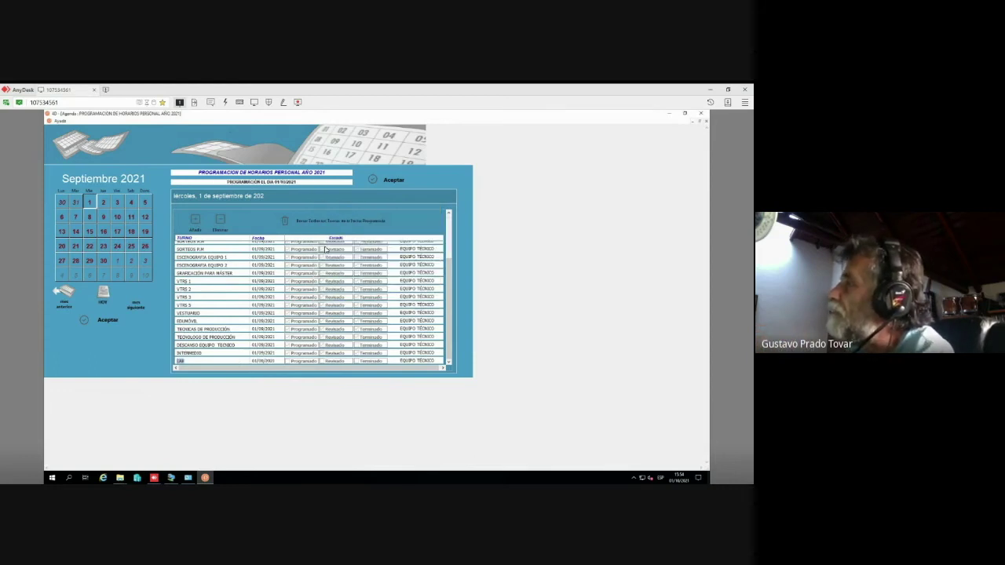
Review the program and assigned staff of the CAF shift for 1 September 2021, cancel out, then reopen the record and accept it
left_click(234, 353)
double_click(209, 361)
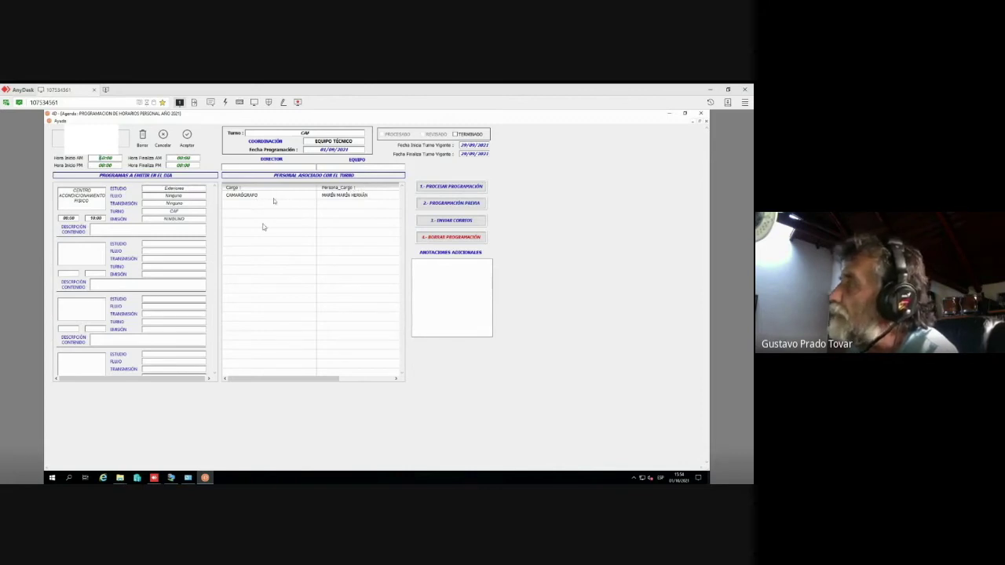
left_click(163, 135)
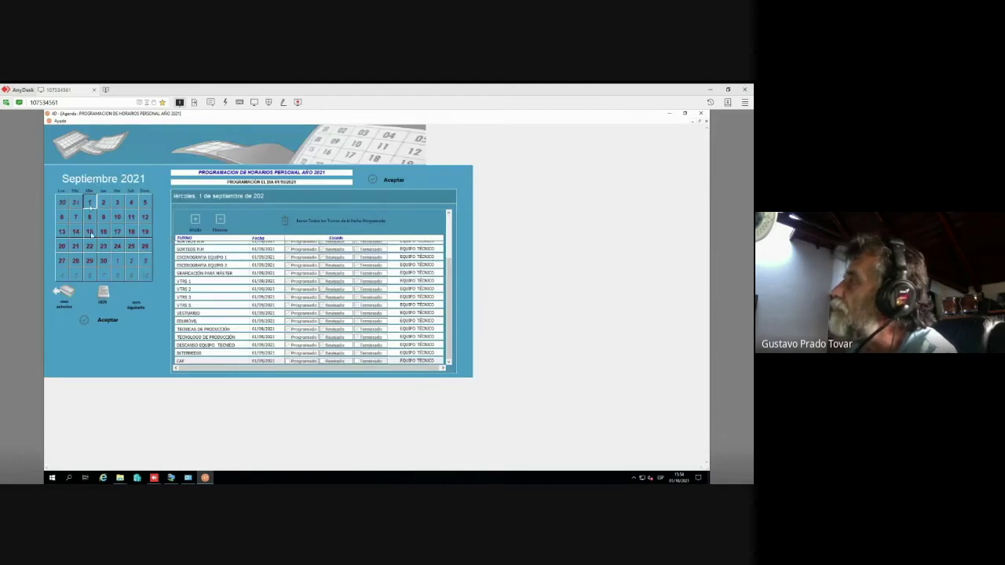
double_click(183, 361)
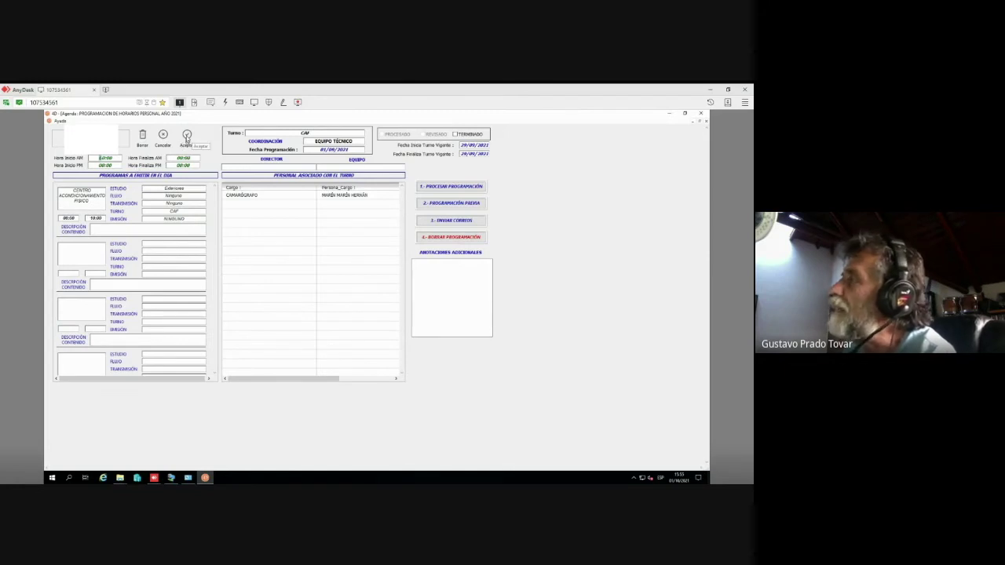
left_click(187, 137)
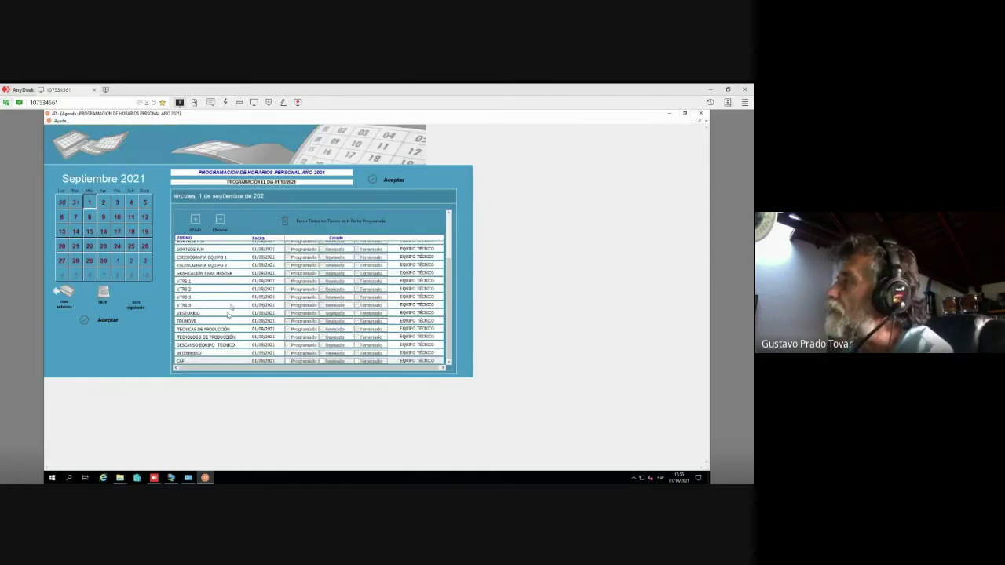
Review the EDICIÓN CPTV SALA 2 and ESCENOGRAFÍA EQUIPO 1 shifts for 16 September 2021, cancelling out of each, and close the agenda
left_click(104, 232)
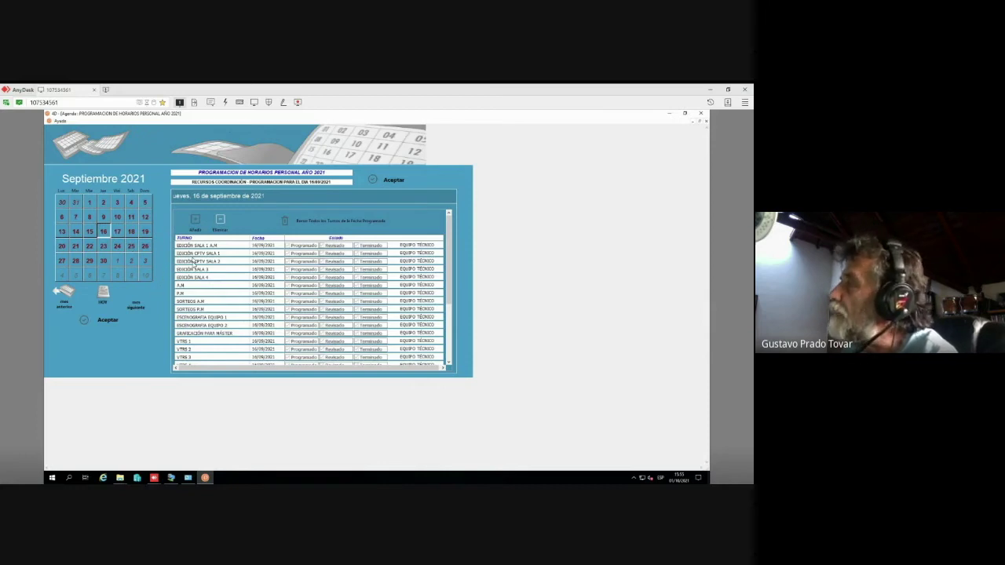
double_click(193, 262)
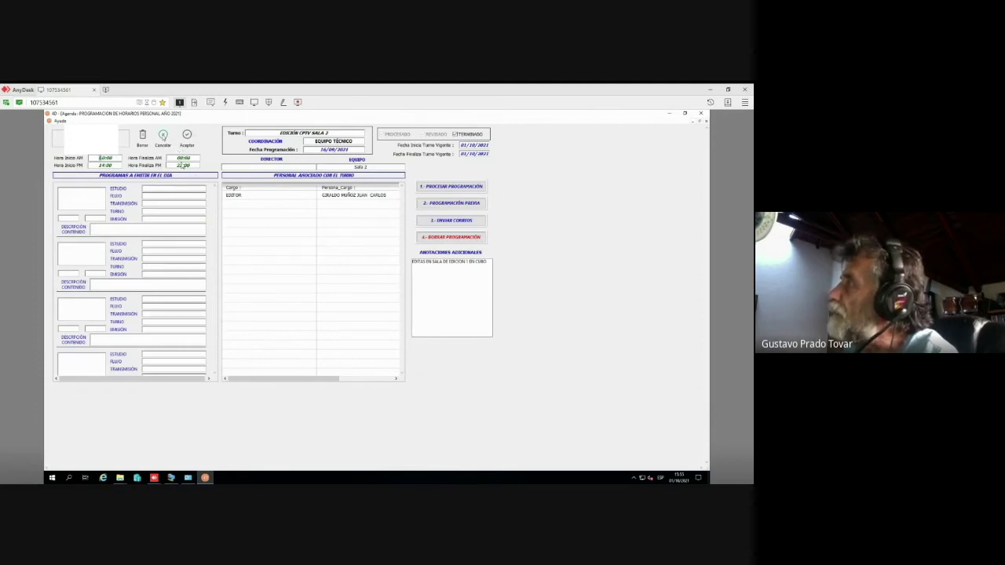
key("Escape")
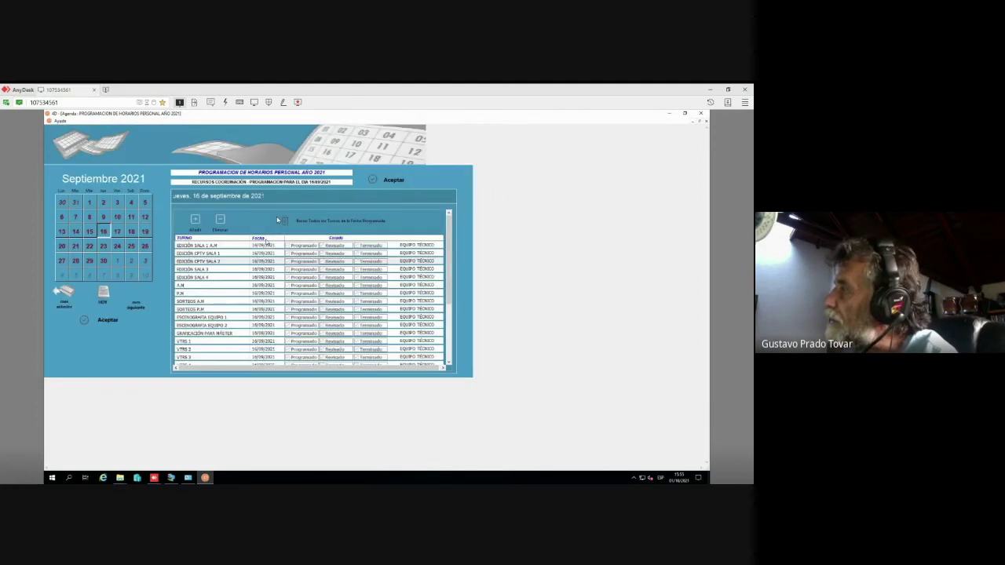
double_click(224, 320)
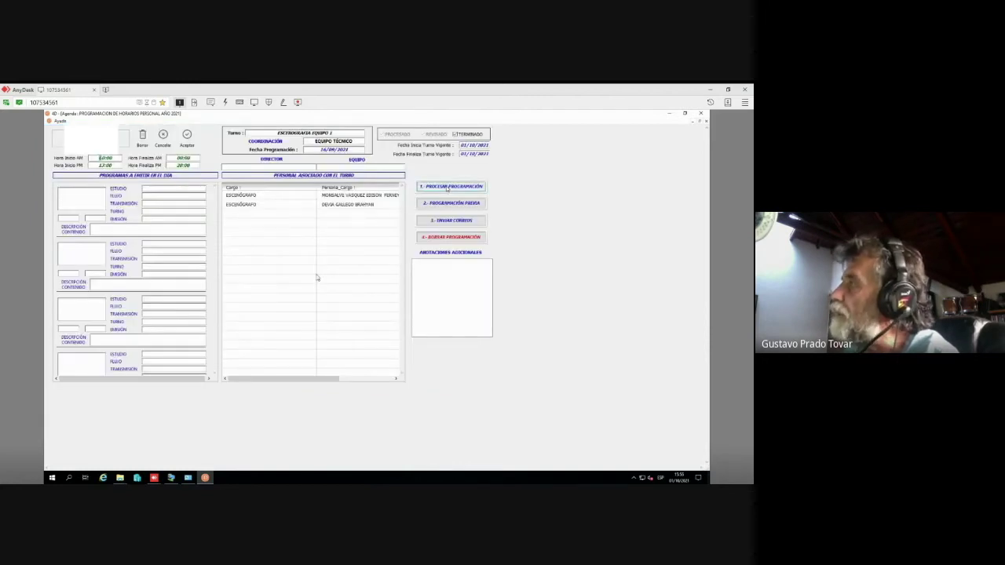
left_click(162, 137)
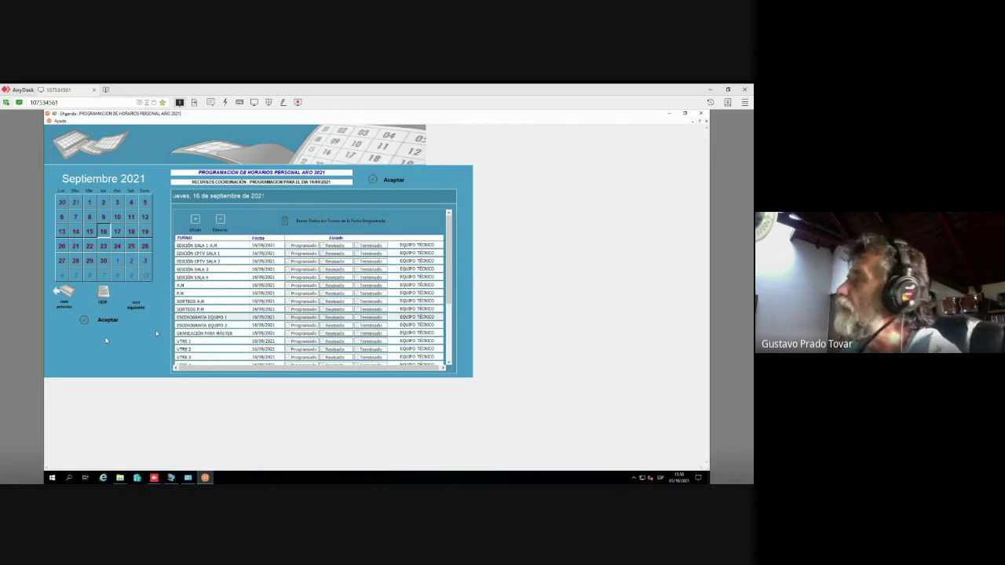
left_click(84, 321)
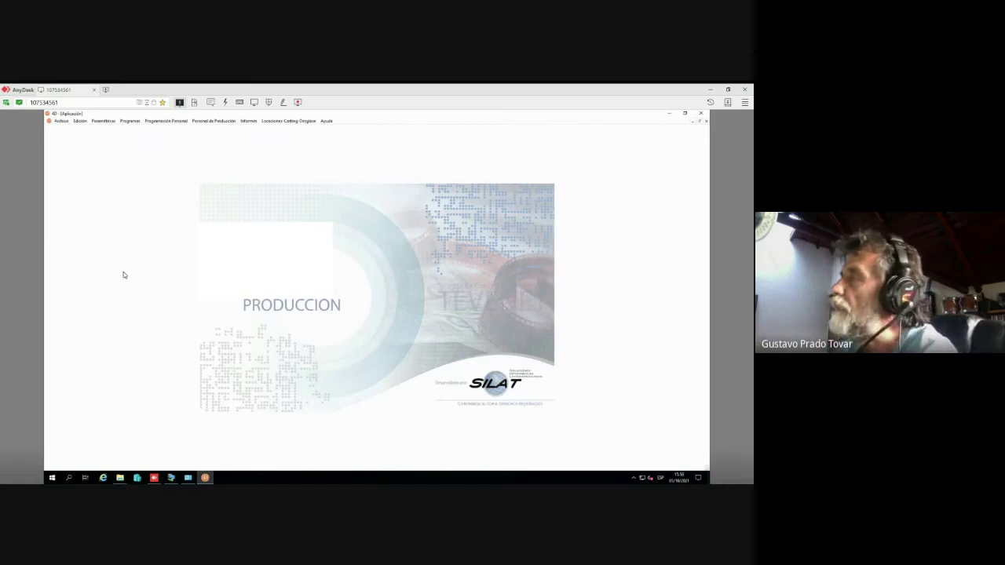
Generate the employee hours review for a period starting and ending on 01/09/2021
left_click(210, 123)
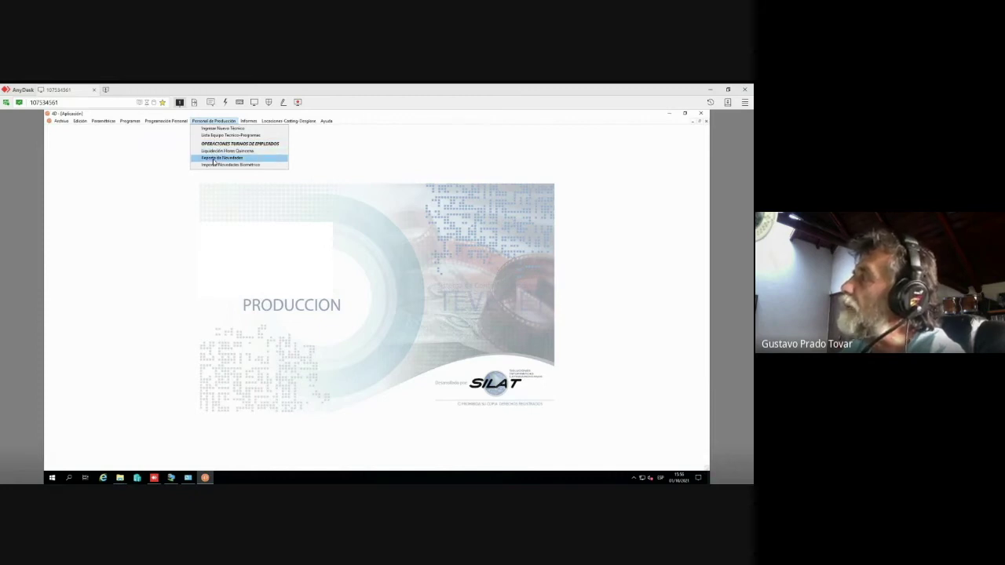
left_click(213, 159)
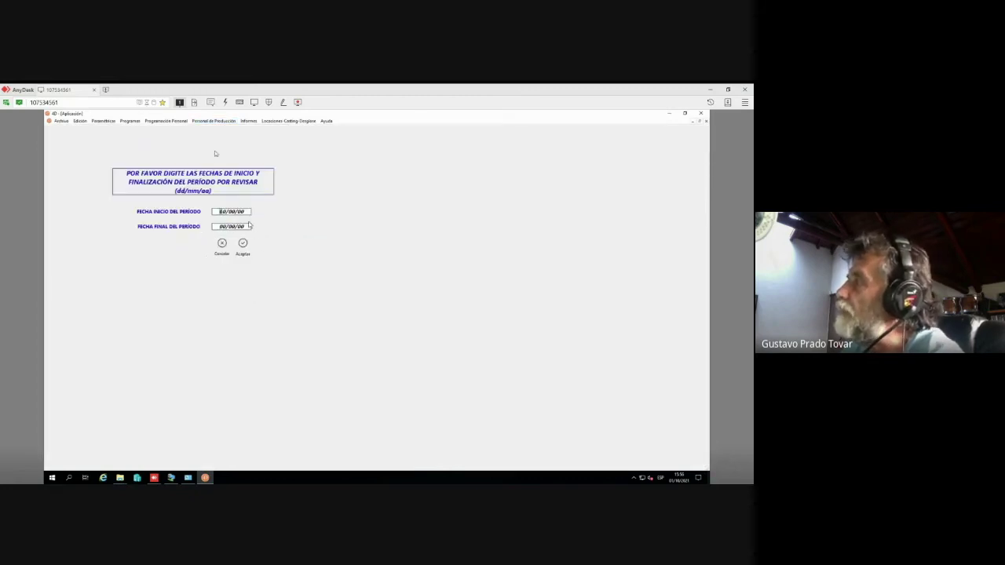
type("01/")
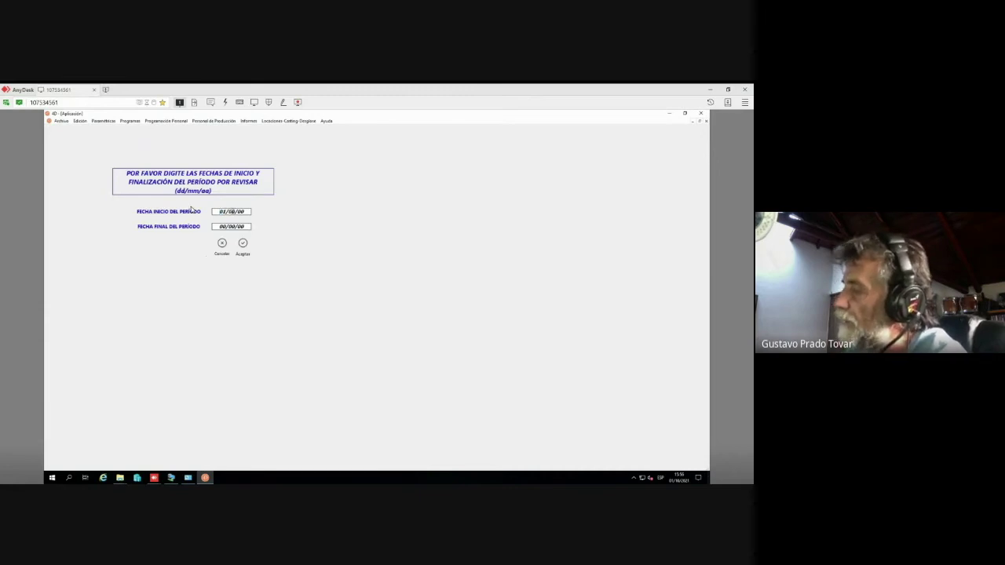
type("09/2021")
key("Tab")
type("01/09/21")
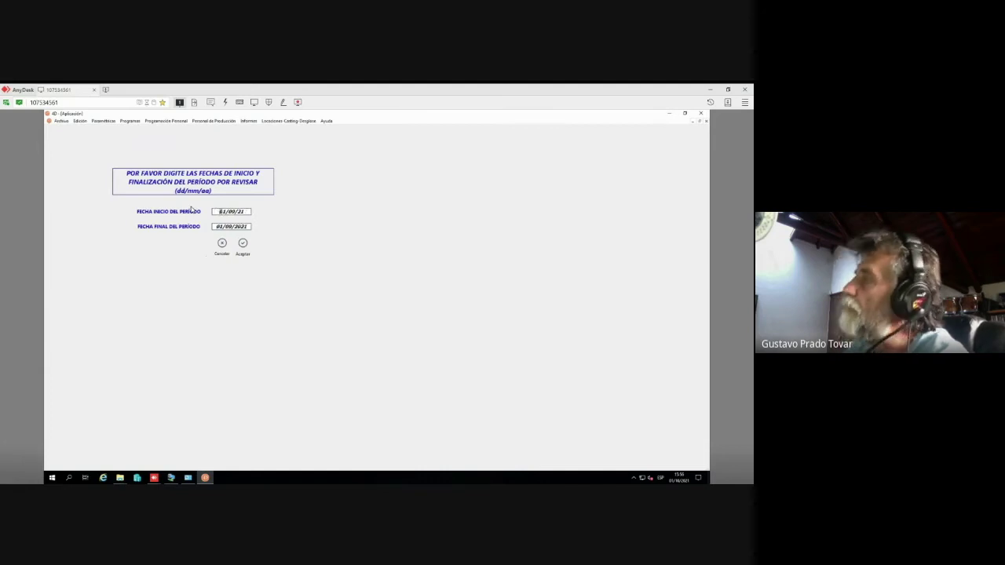
left_click(244, 245)
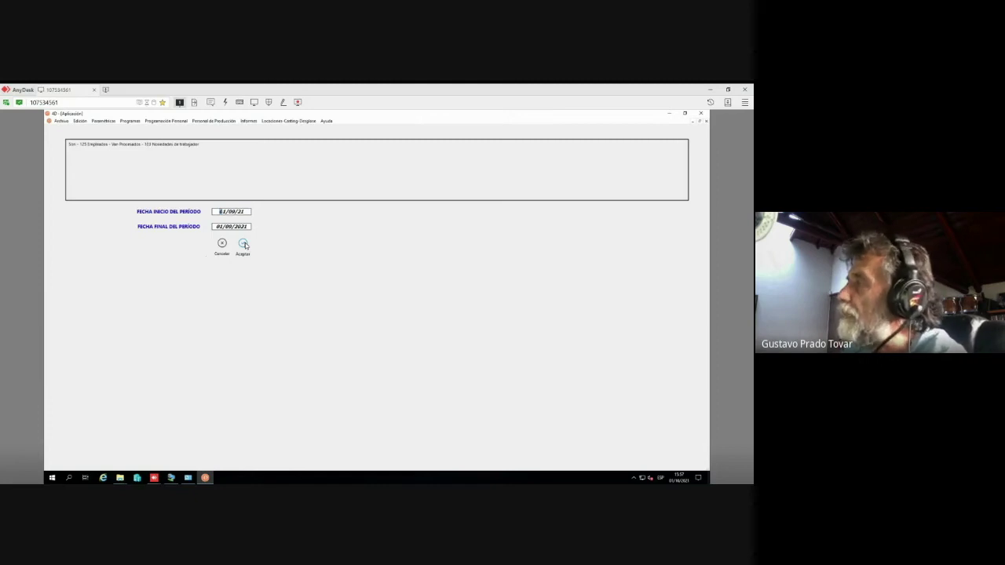
left_click(244, 245)
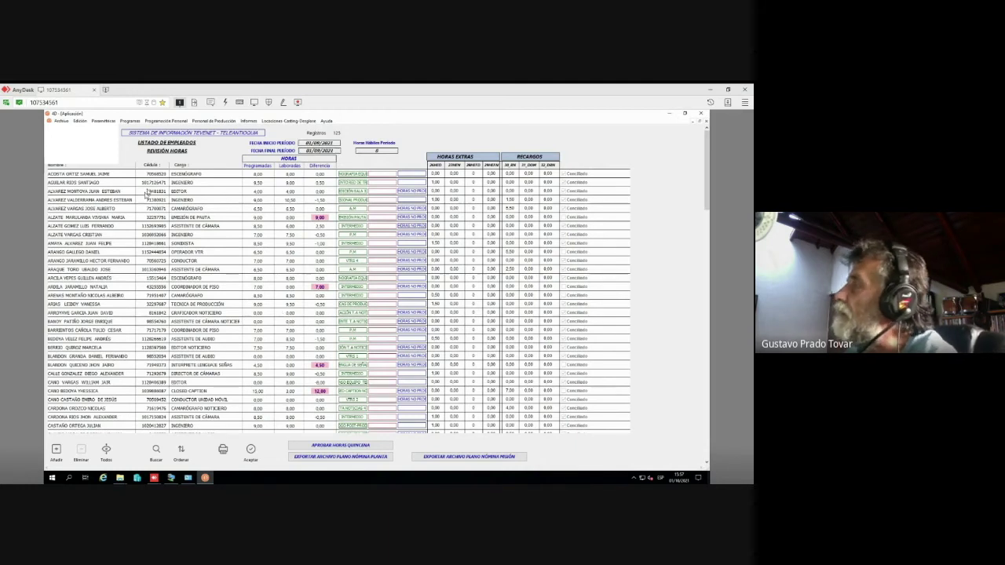
Examine the first listed employee's programmed and reconciled in and out times, accept the record and close the hours review
double_click(106, 174)
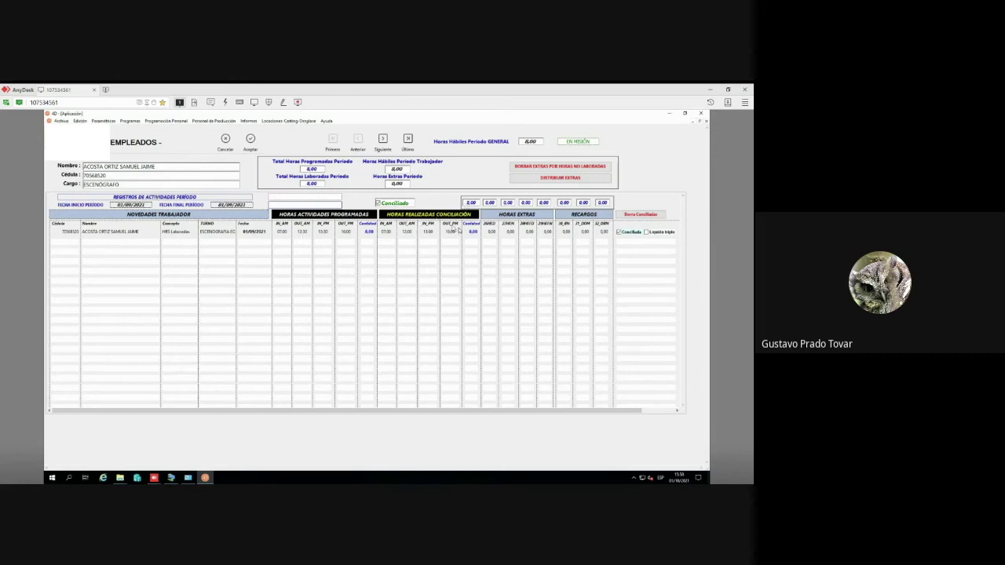
left_click(387, 235)
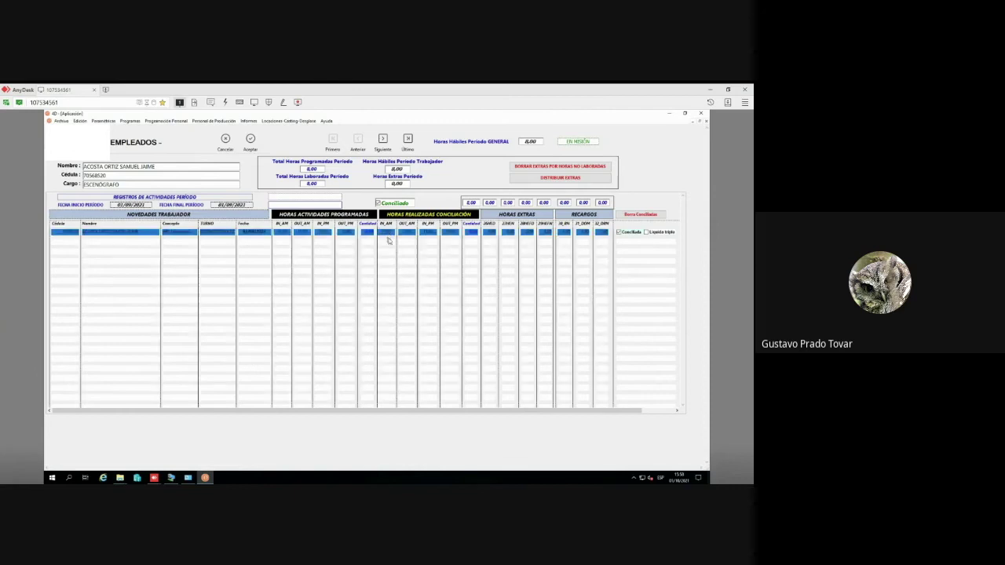
left_click(407, 236)
left_click(410, 237)
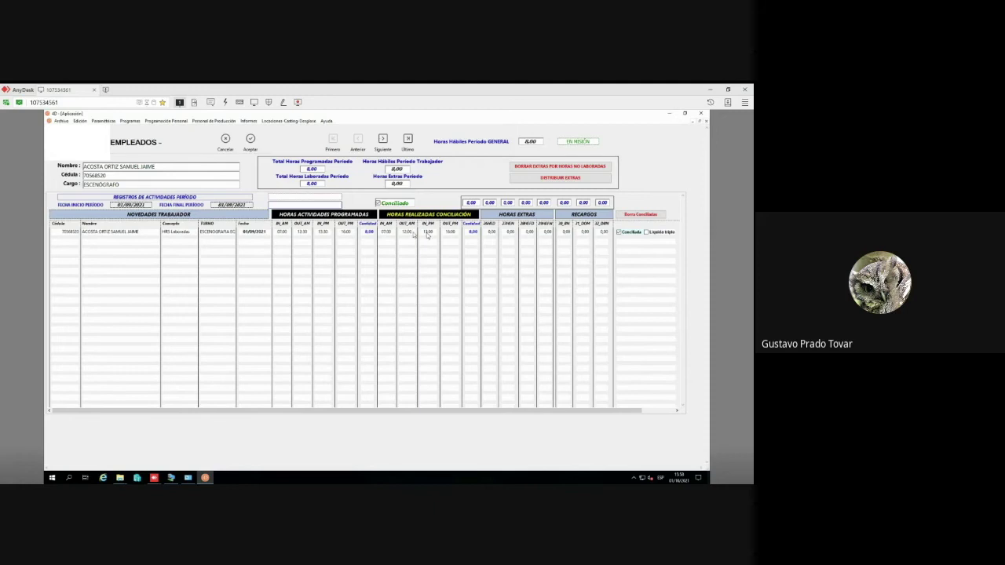
left_click(430, 236)
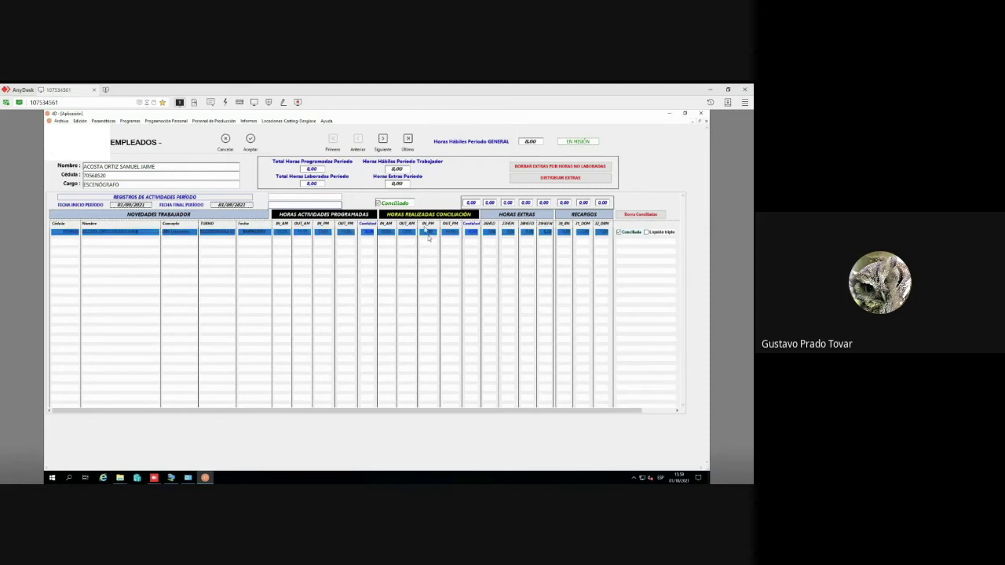
left_click(450, 240)
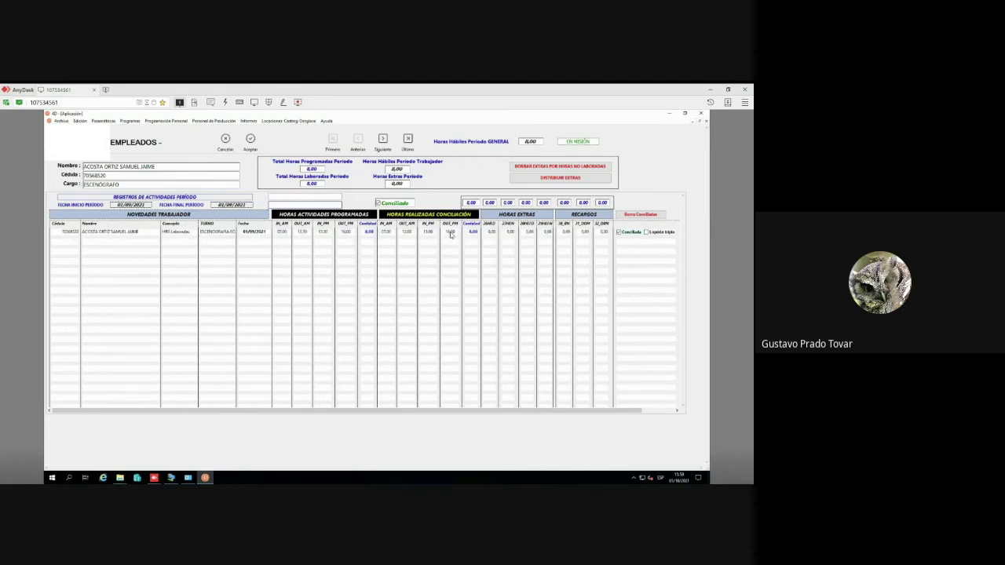
left_click(453, 238)
left_click(453, 238)
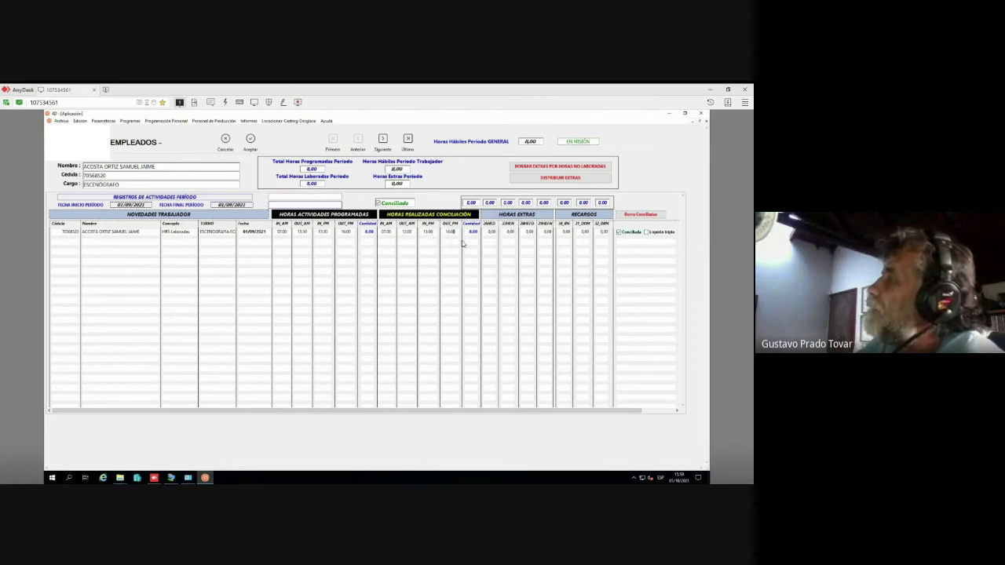
left_click(370, 234)
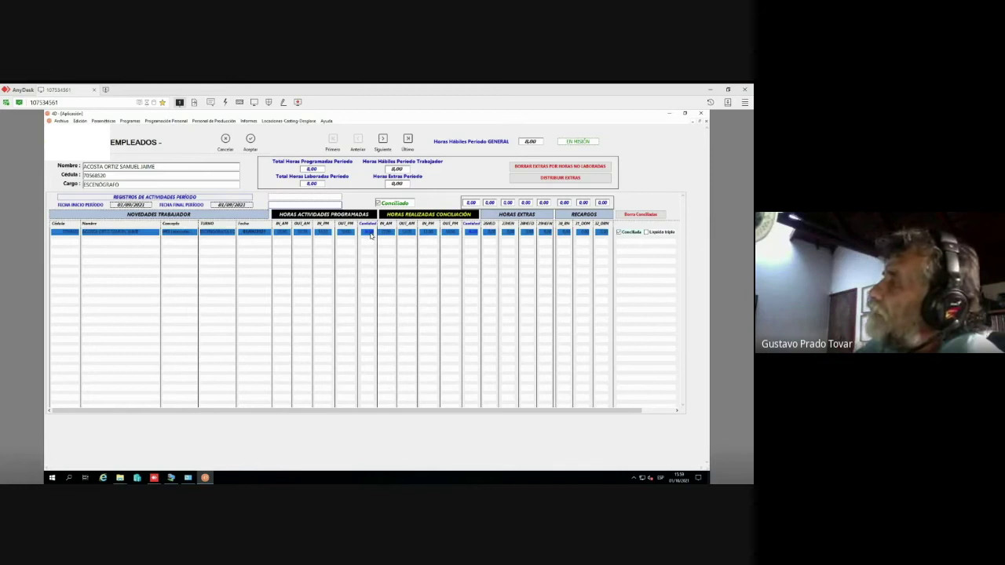
left_click(369, 247)
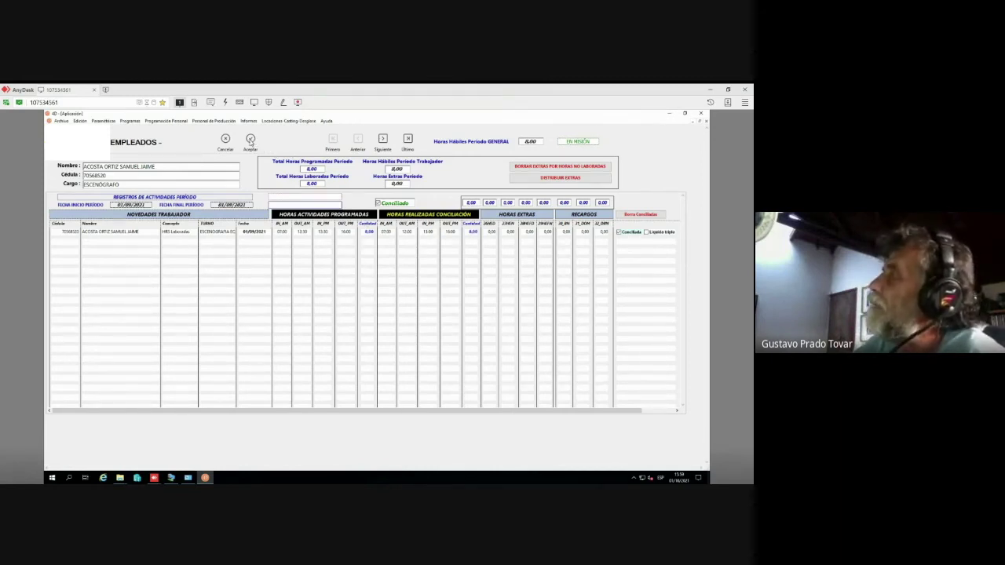
left_click(251, 140)
left_click(252, 449)
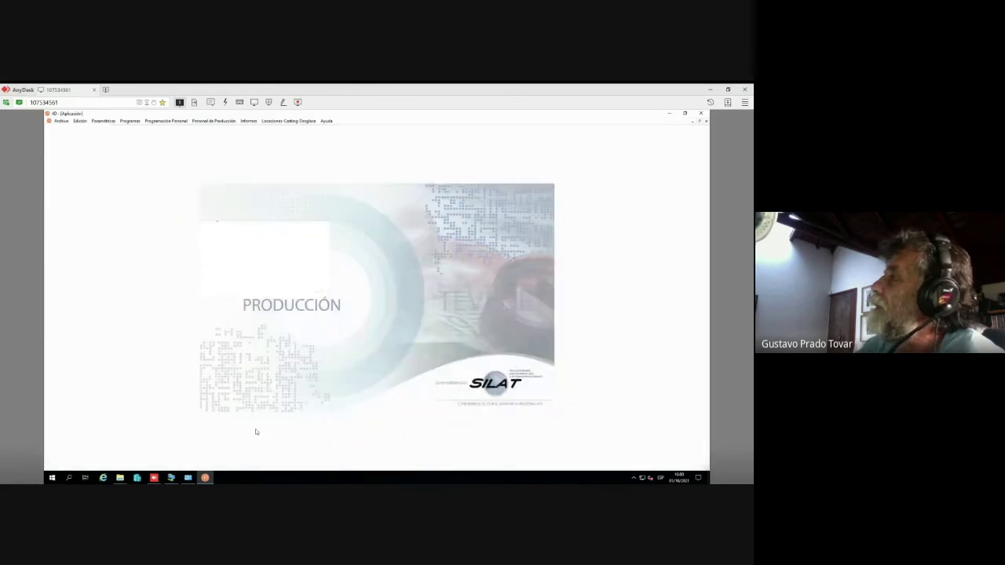
Generate the Liquidación Horas Quincena employee list for the period 01/09/2021 to 05/09/2021
left_click(211, 121)
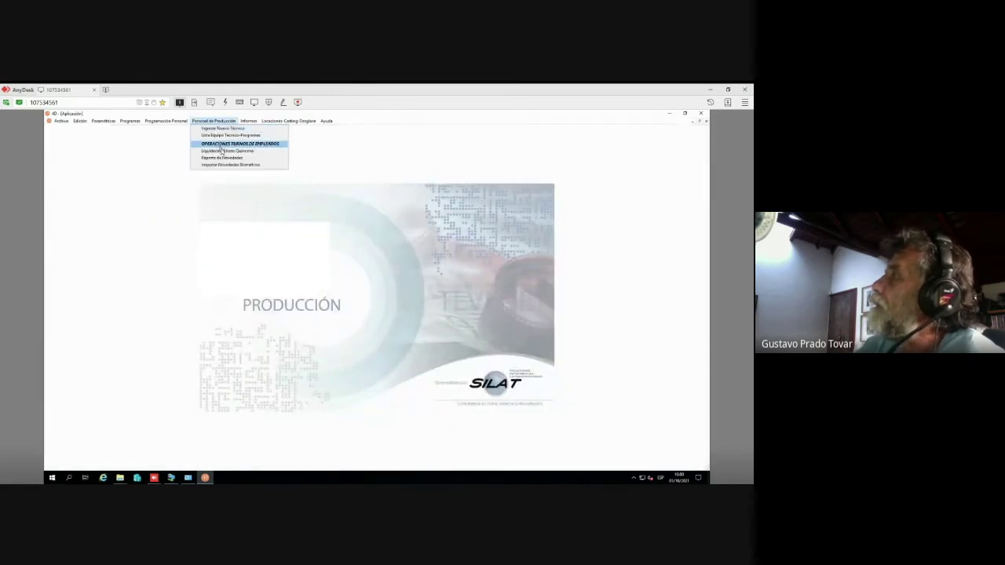
left_click(221, 150)
type("0108")
key("BackSpace")
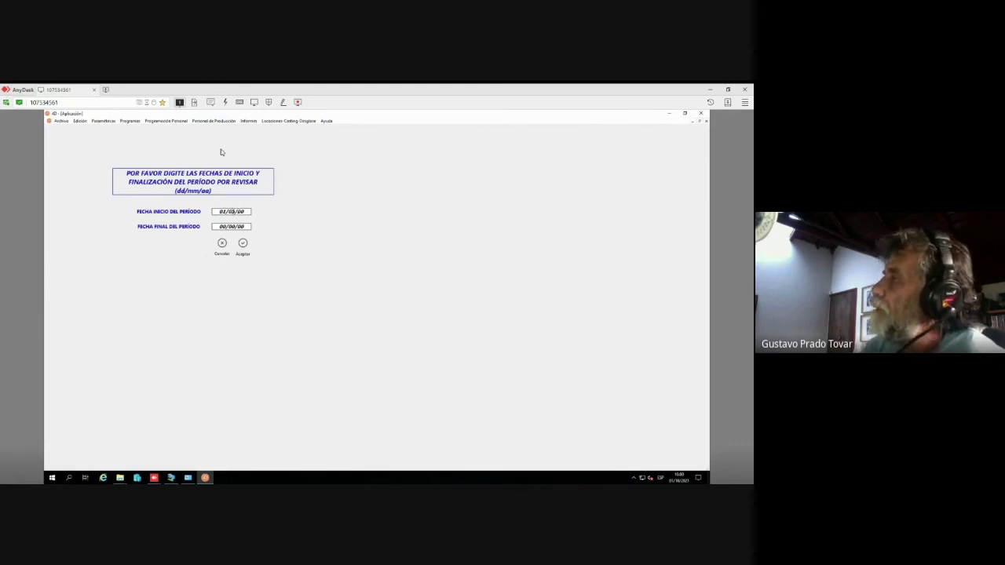
type("921")
key("Tab")
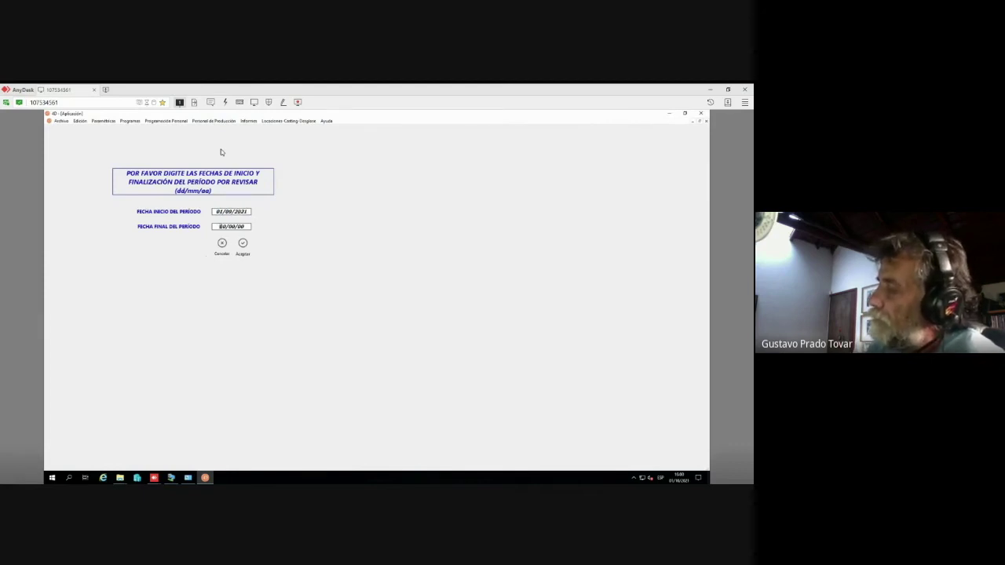
type("050921")
key("Tab")
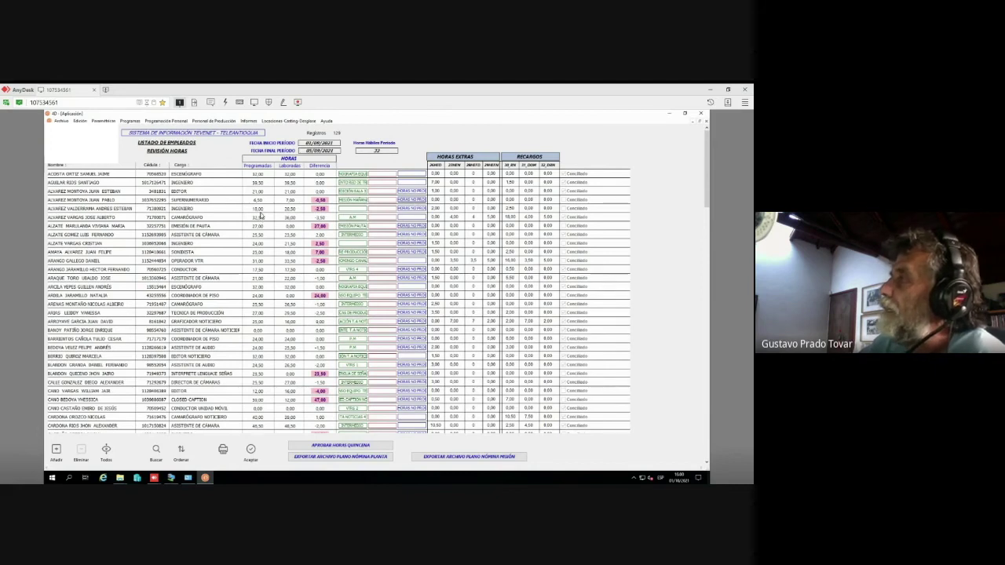
In the record of the COORDINADOR DE PISO with 32,50 programmed hours, clear the Conciliada mark on the 01/09/2021 entry
scroll(196, 309, "down", 3)
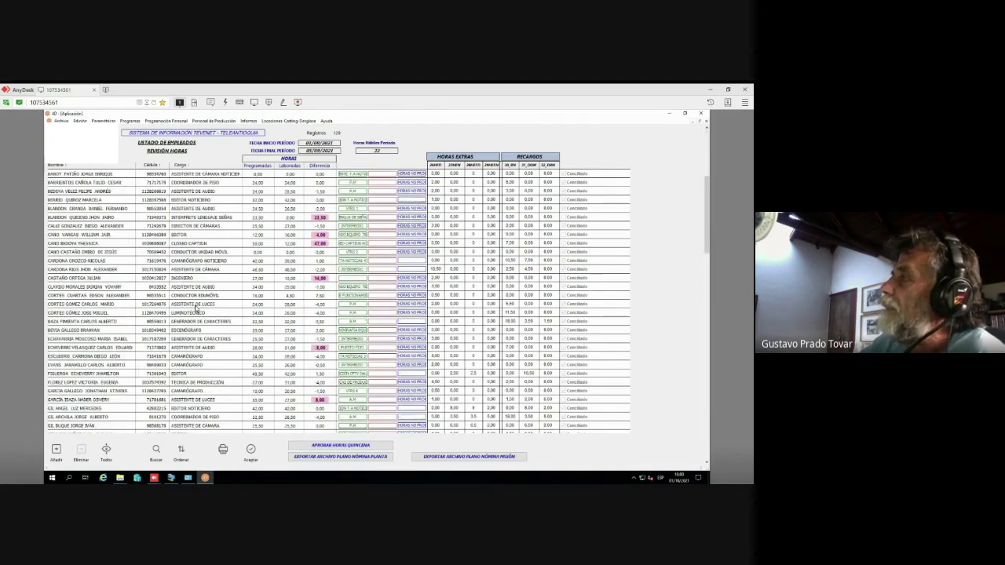
scroll(196, 308, "down", 5)
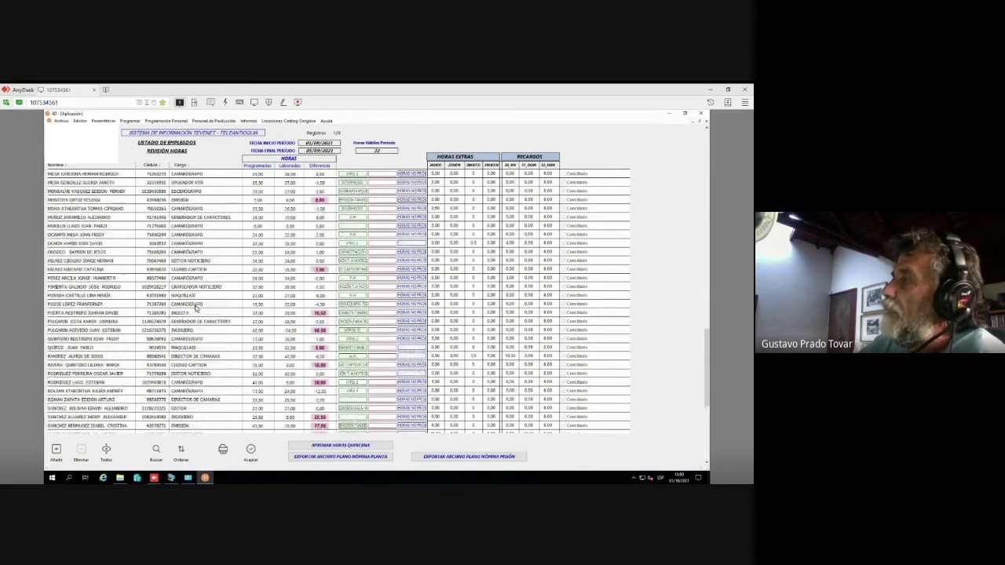
scroll(196, 309, "up", 4)
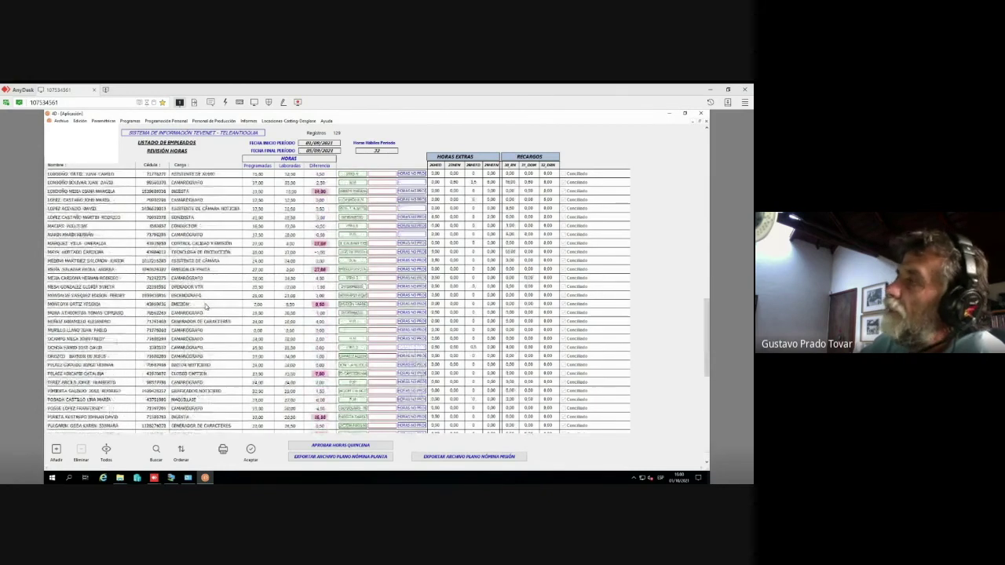
scroll(206, 306, "up", 5)
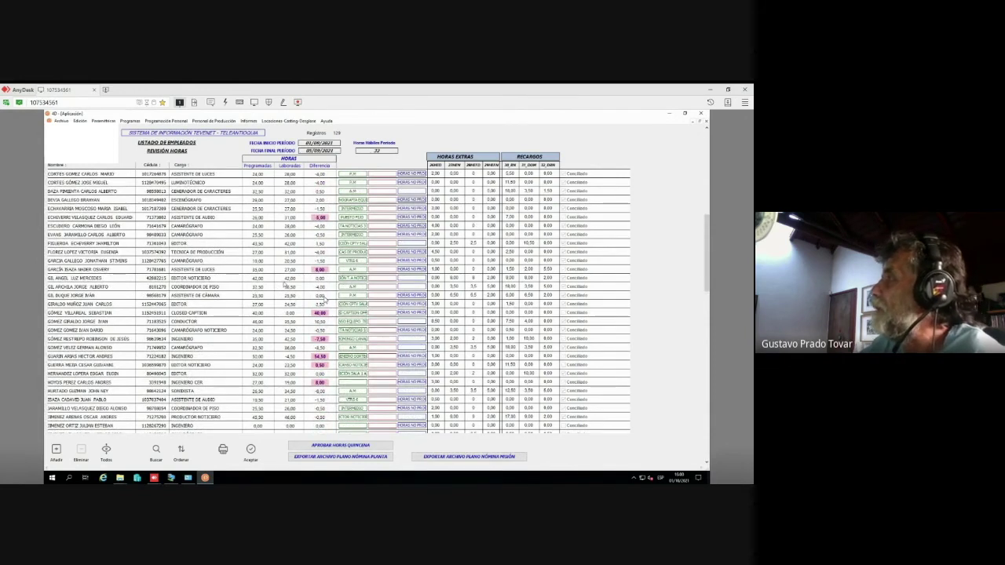
double_click(231, 287)
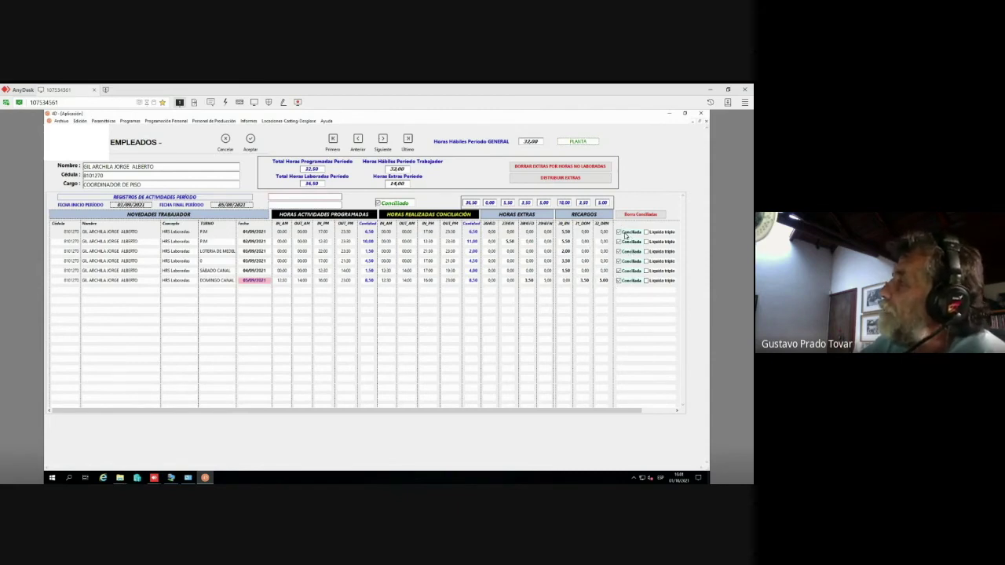
left_click(620, 233)
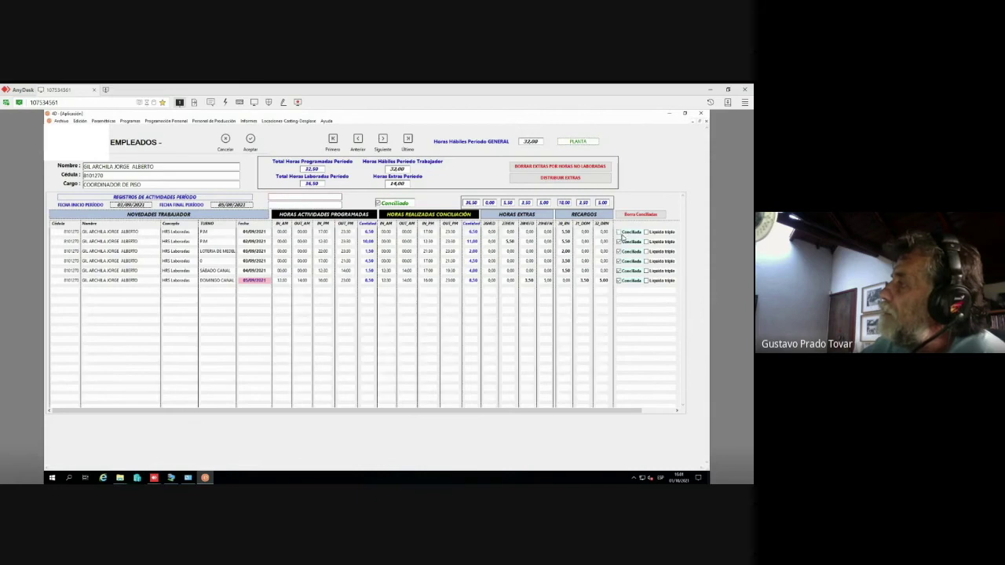
Mark the COORDINADOR DE PISO's 01/09/2021 entry as Conciliada again and accept the record
left_click(620, 234)
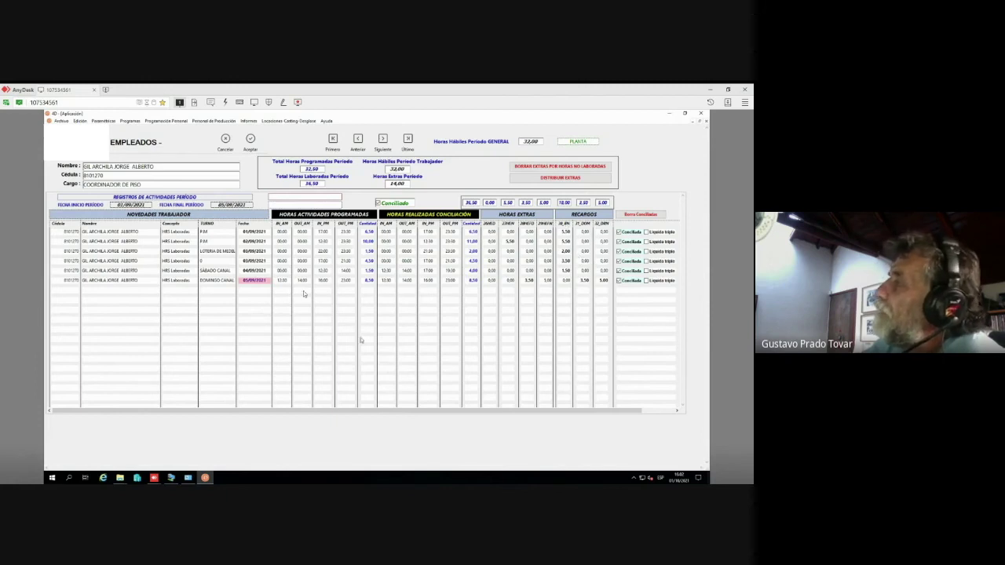
left_click(252, 139)
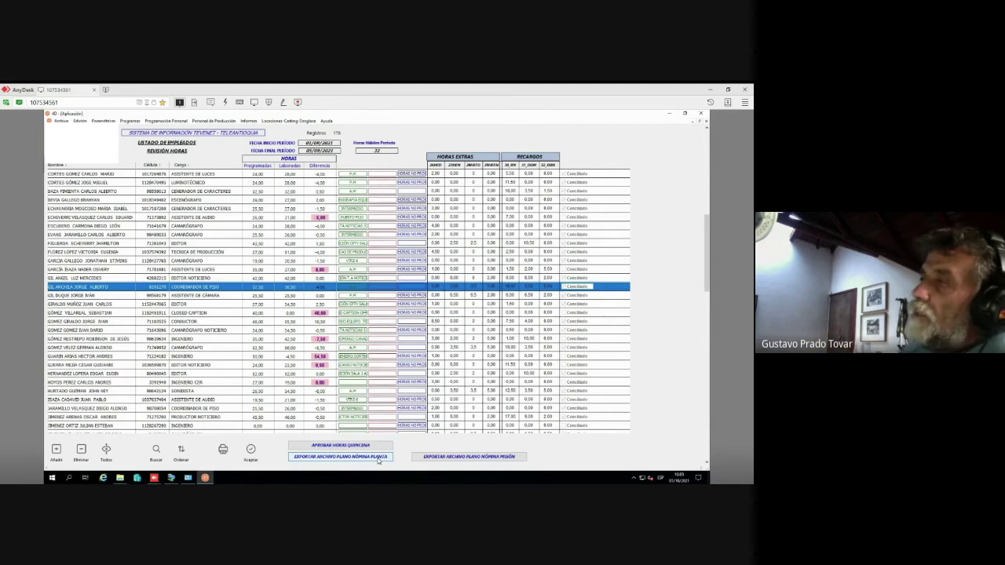
Open the third listed text file, Novedades Causadas, in the Novedades_Quincena folder, read its payroll lines and close it
left_click(378, 458)
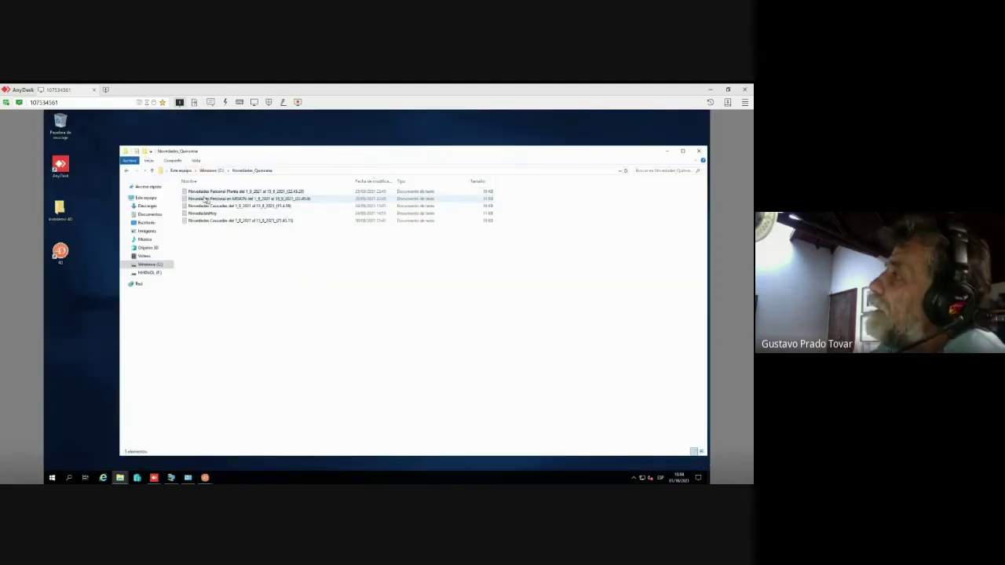
double_click(205, 205)
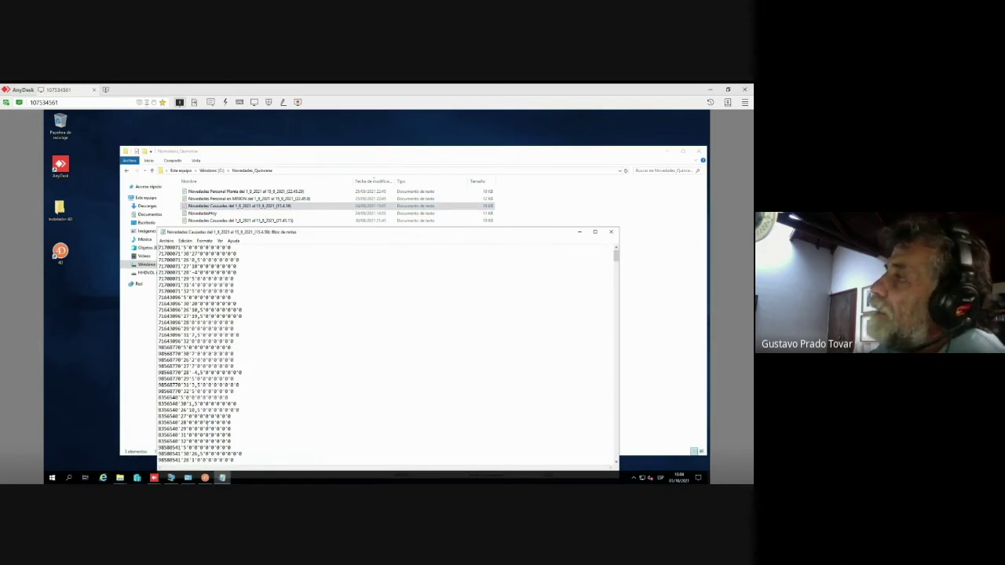
left_click(611, 232)
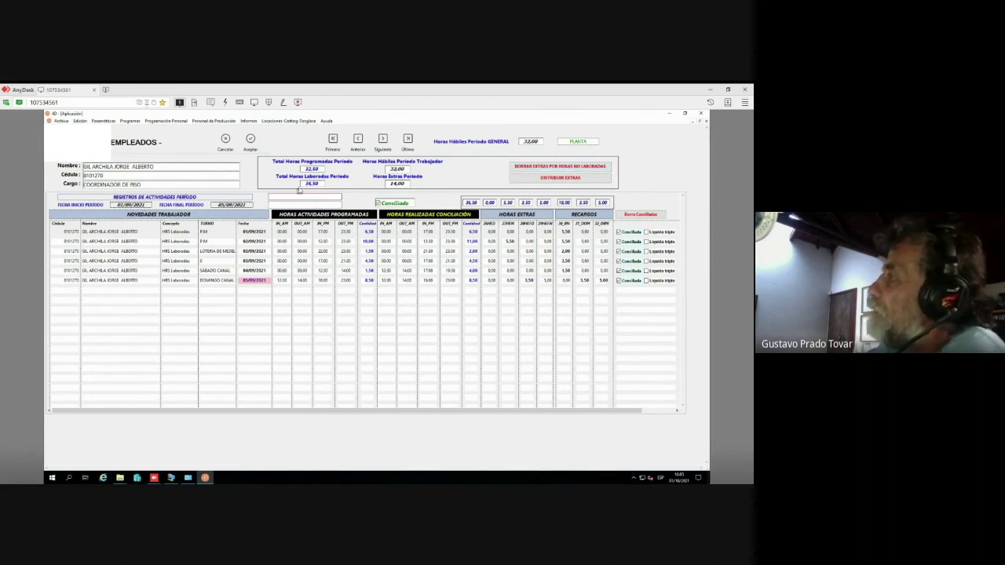
Accept the COORDINADOR DE PISO record, examine and accept the ASISTENTE DE LUCES record with 35,00 programmed hours, and close the hours list
left_click(250, 140)
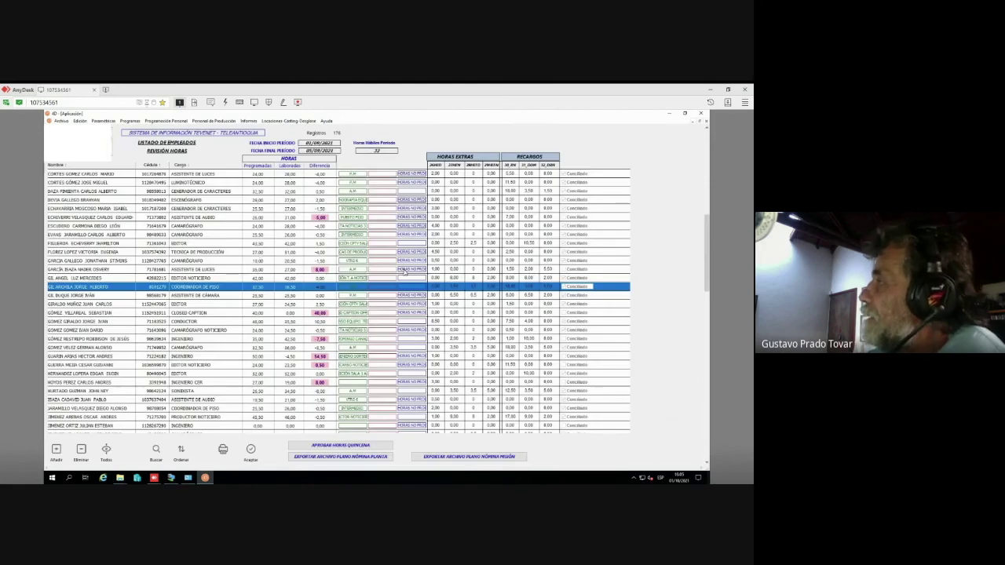
double_click(409, 272)
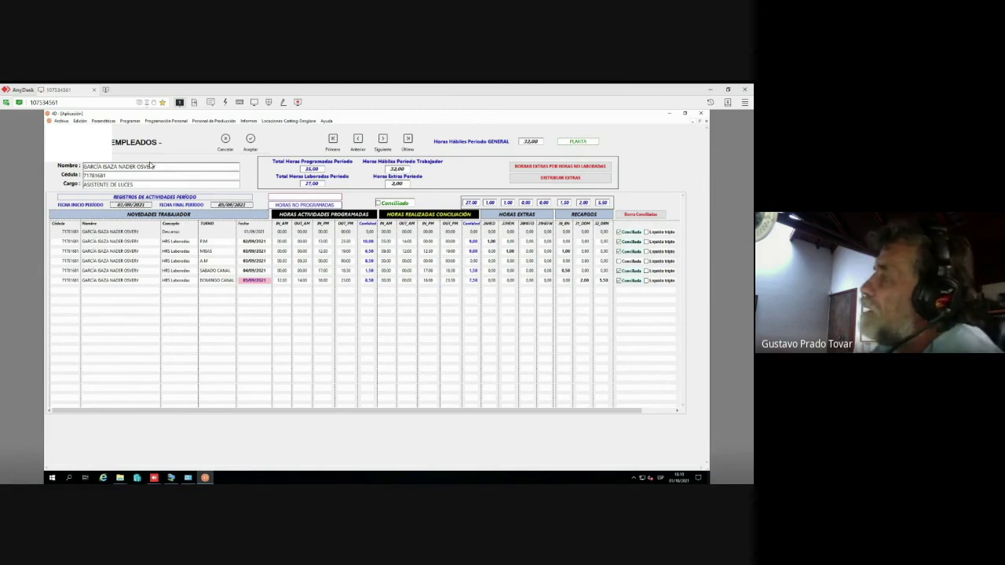
left_click(250, 139)
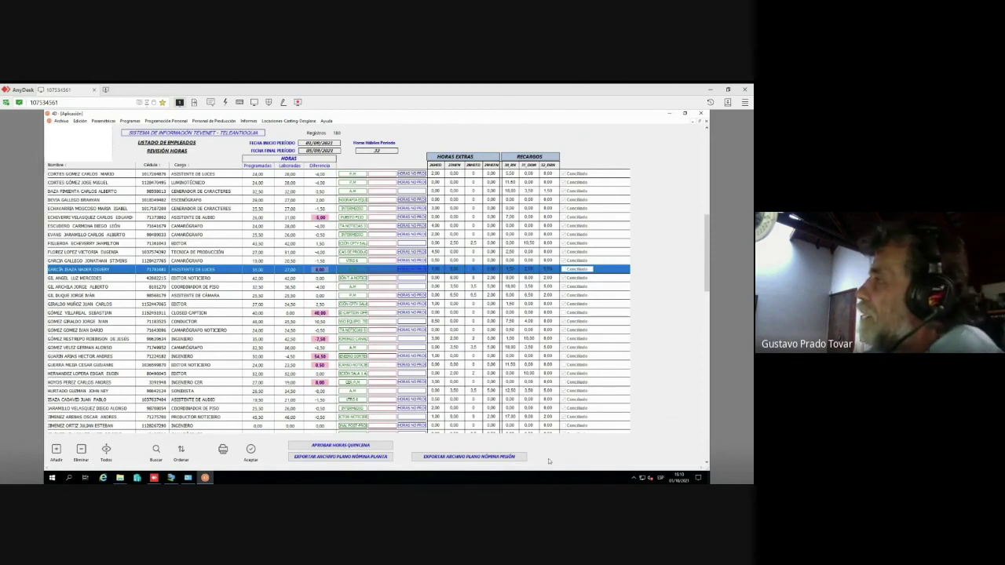
left_click(251, 450)
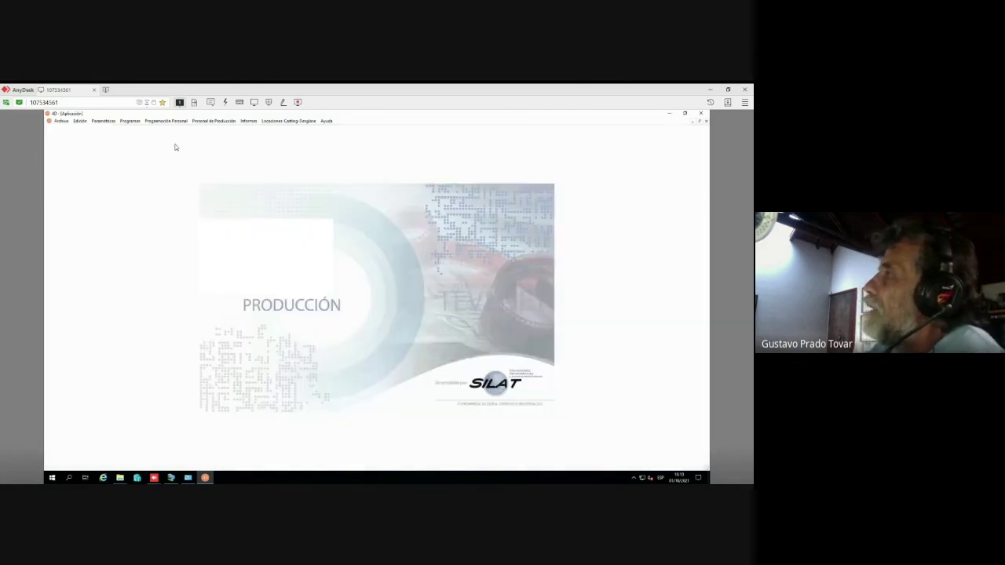
Examine the parametric Listado de Contenidos with its content types and close it
left_click(128, 121)
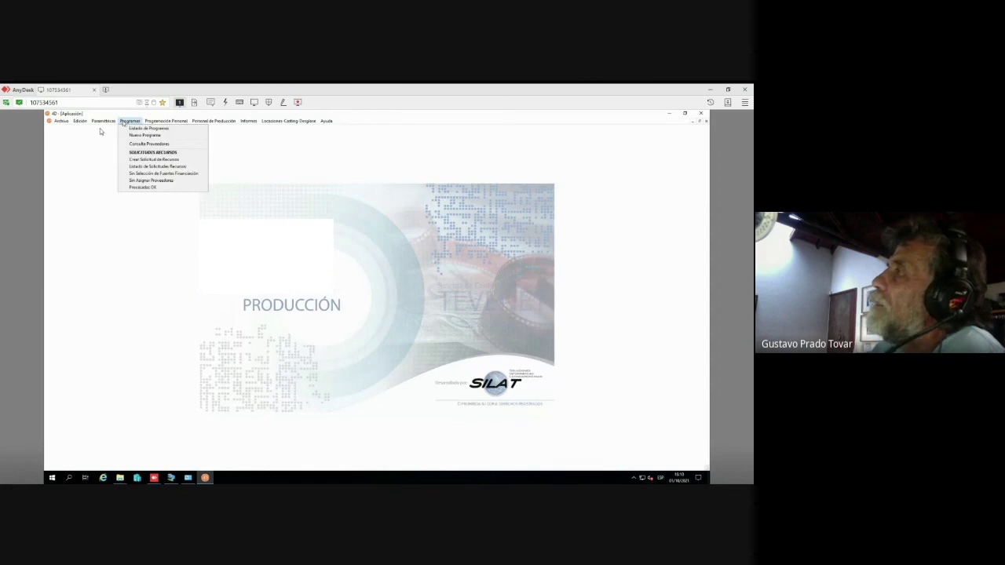
mouse_move(104, 121)
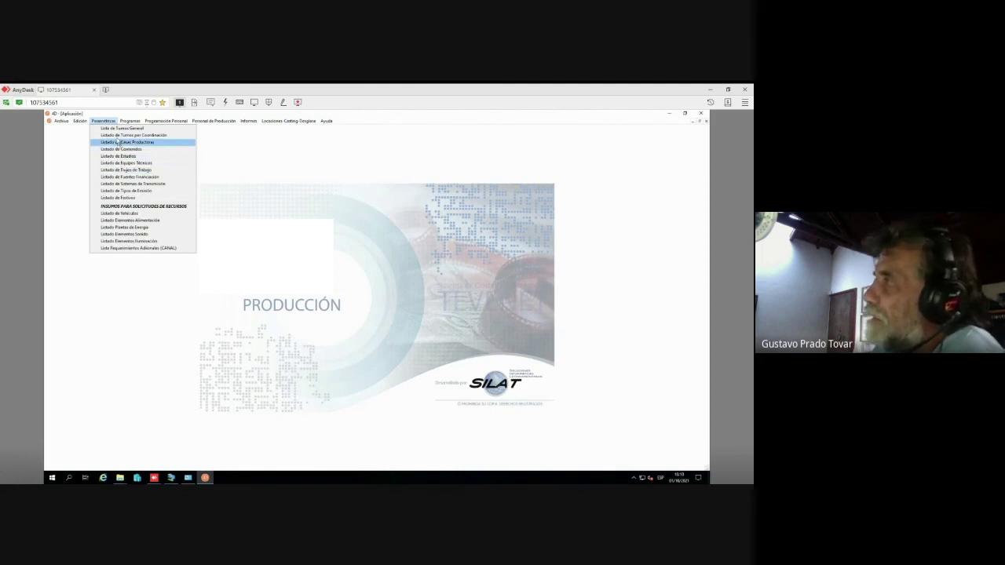
left_click(122, 149)
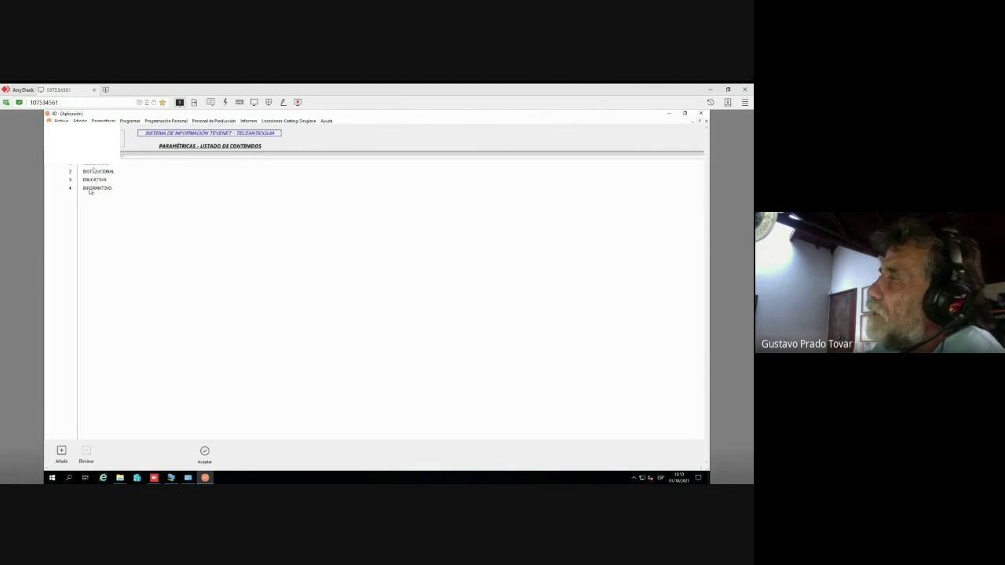
left_click(204, 453)
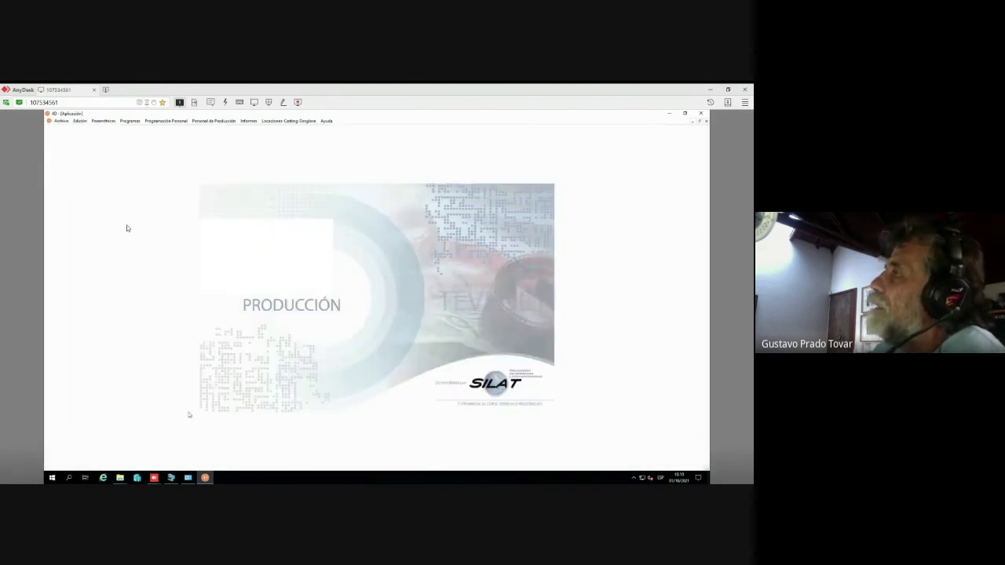
Examine the 2021 and 2022 dates in the parametric Listado de Festivos Colombia through its last entry and close it
left_click(111, 122)
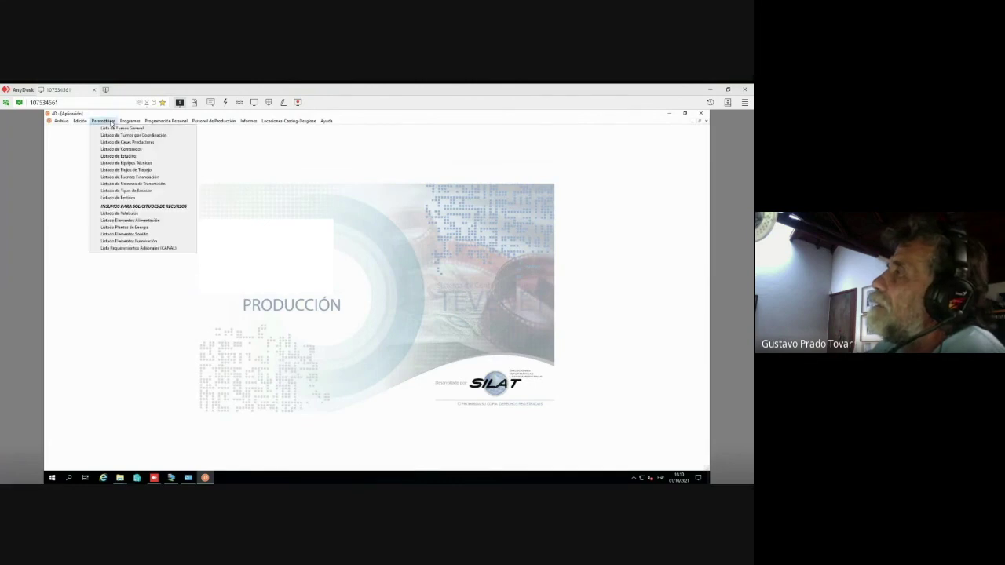
left_click(119, 198)
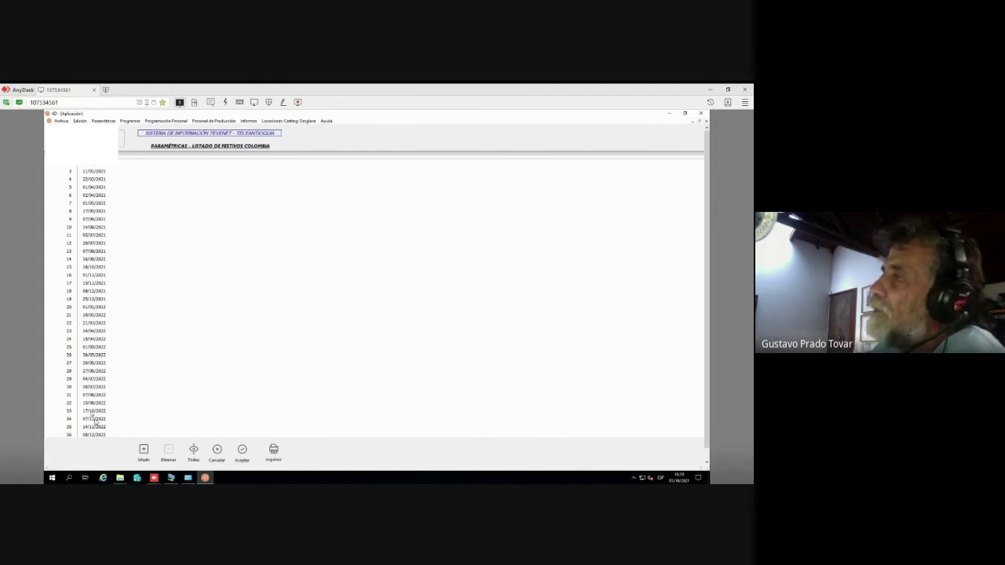
scroll(83, 327, "down", 1)
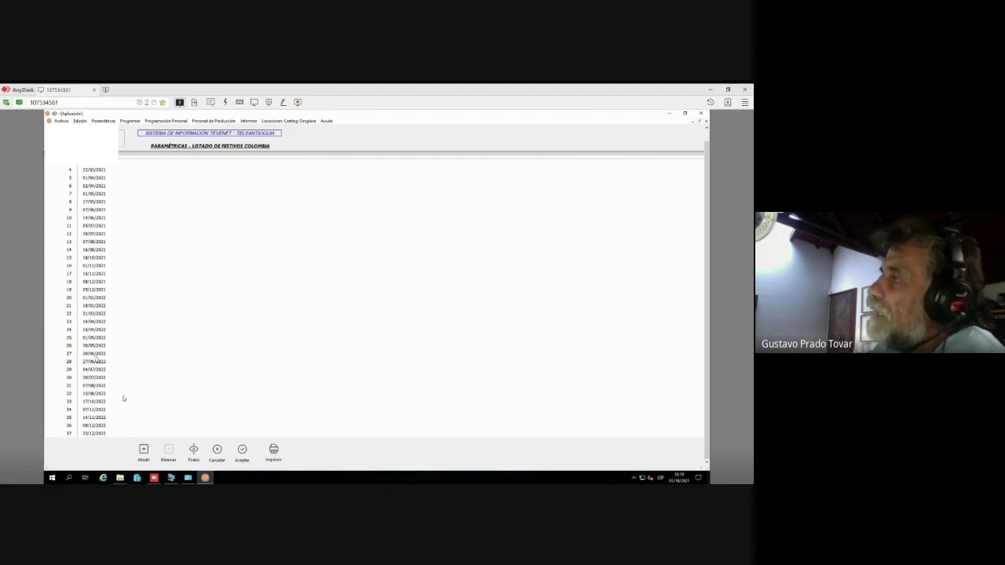
left_click(242, 449)
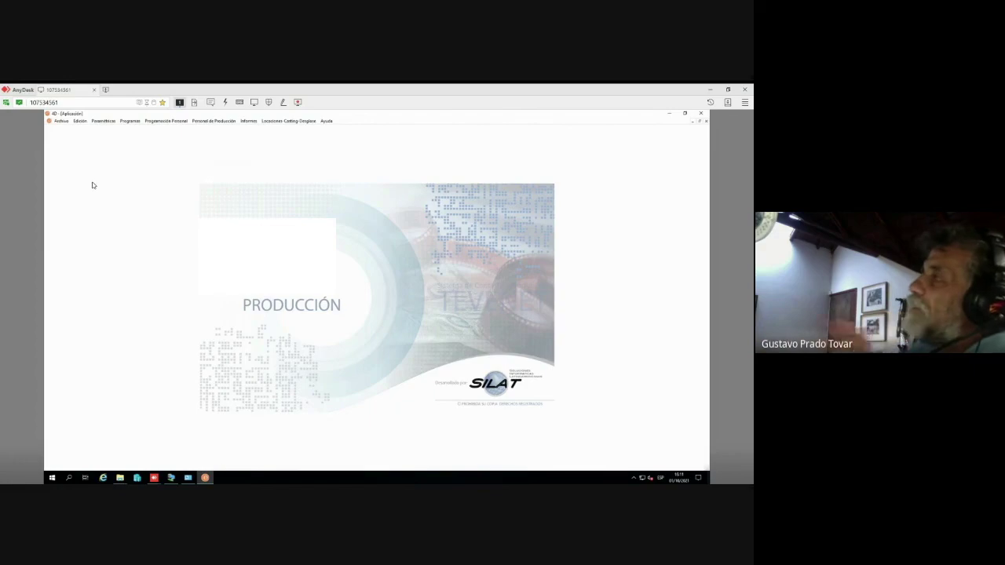